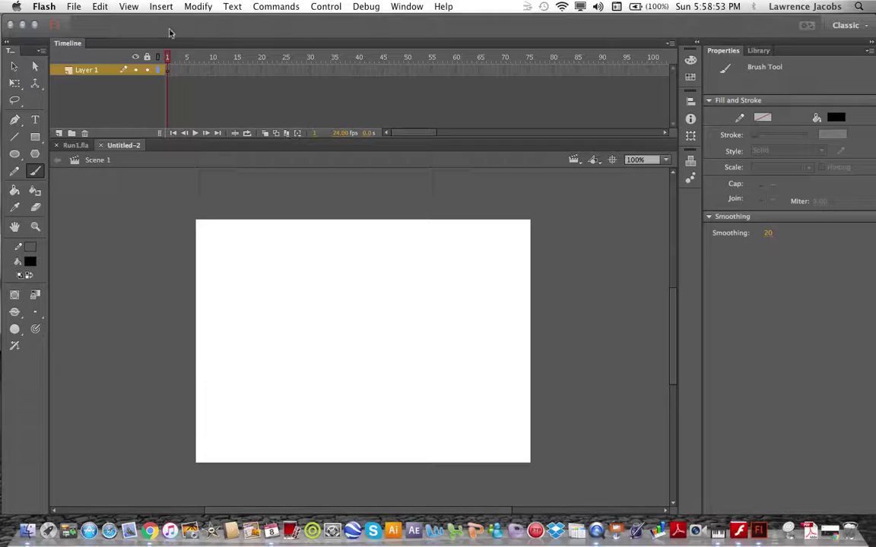
# Start a new ActionScript 3.0 document with a width of 1920 px and a height of 1080 px.
pyautogui.click(74, 8)
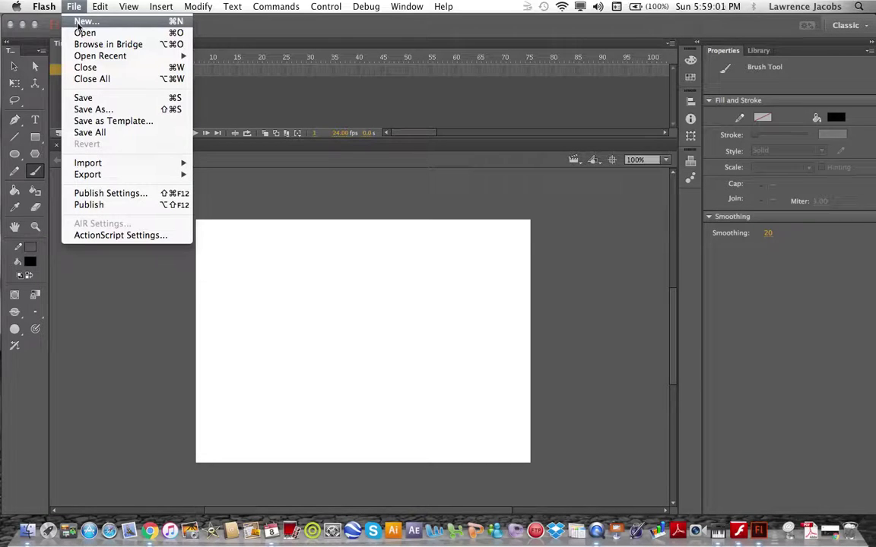
pyautogui.click(81, 22)
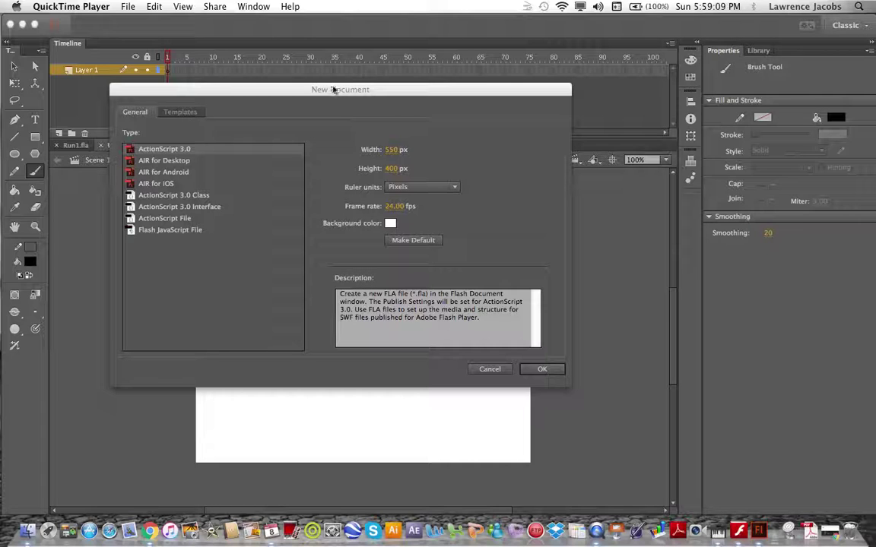
pyautogui.click(152, 153)
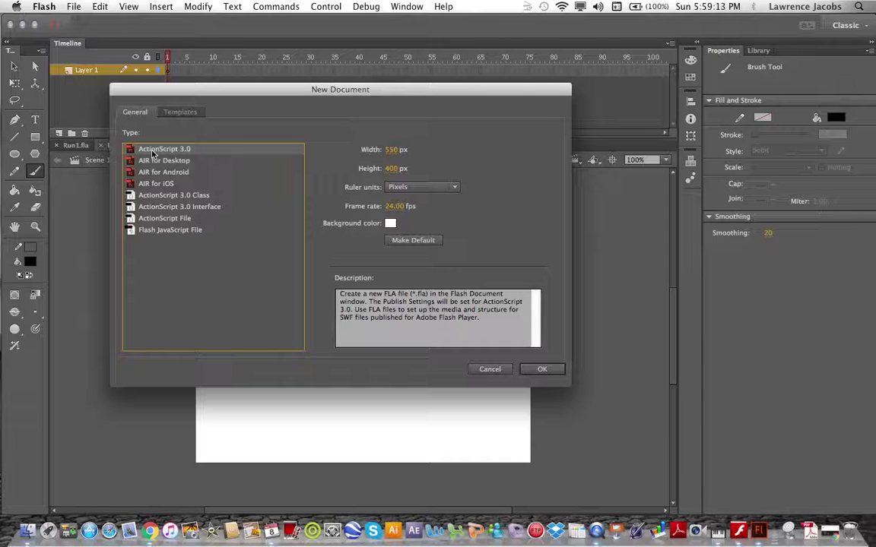
pyautogui.click(400, 151)
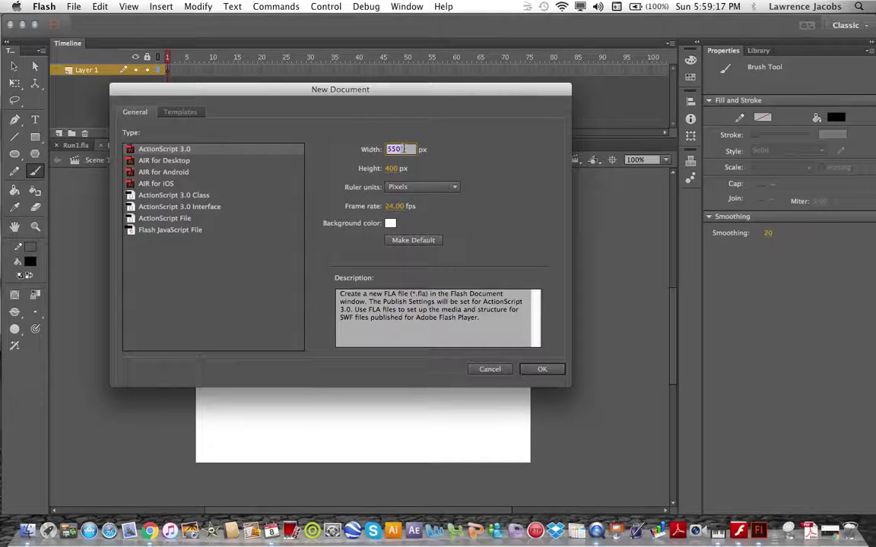
pyautogui.press('BackSpace')
pyautogui.click(401, 168)
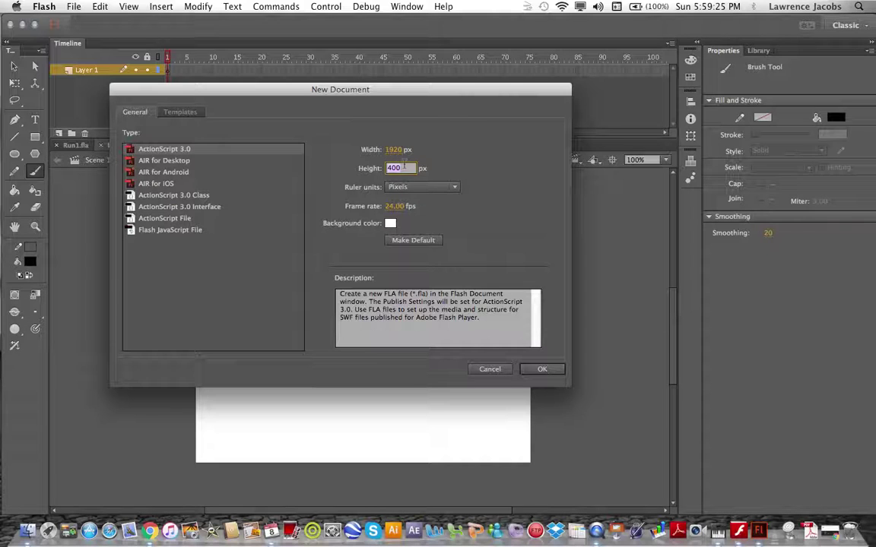
pyautogui.write('108')
# Choose white as the new document's background color and create the document.
pyautogui.click(390, 223)
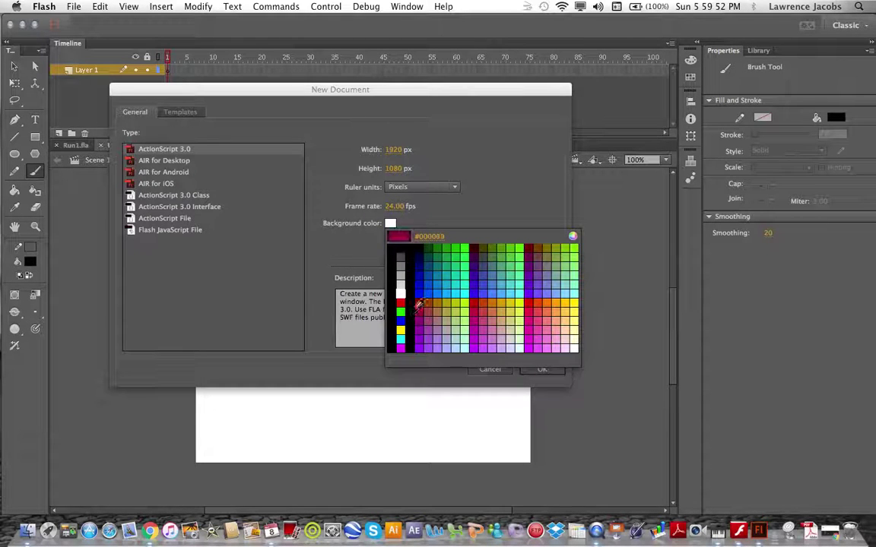
pyautogui.click(499, 206)
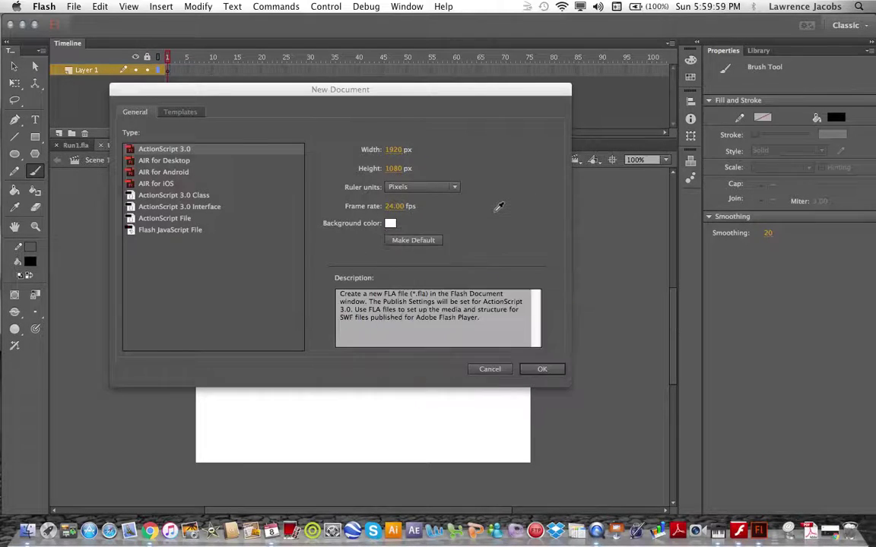
pyautogui.click(389, 222)
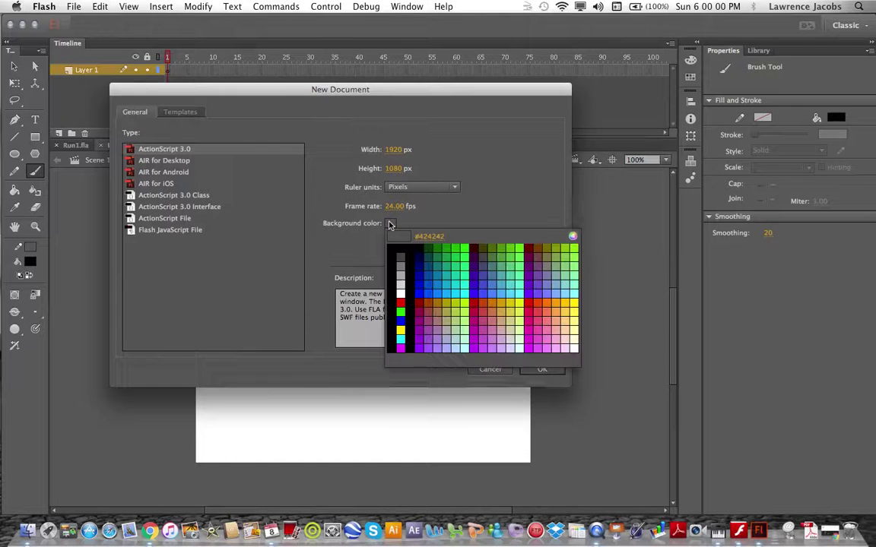
pyautogui.click(401, 293)
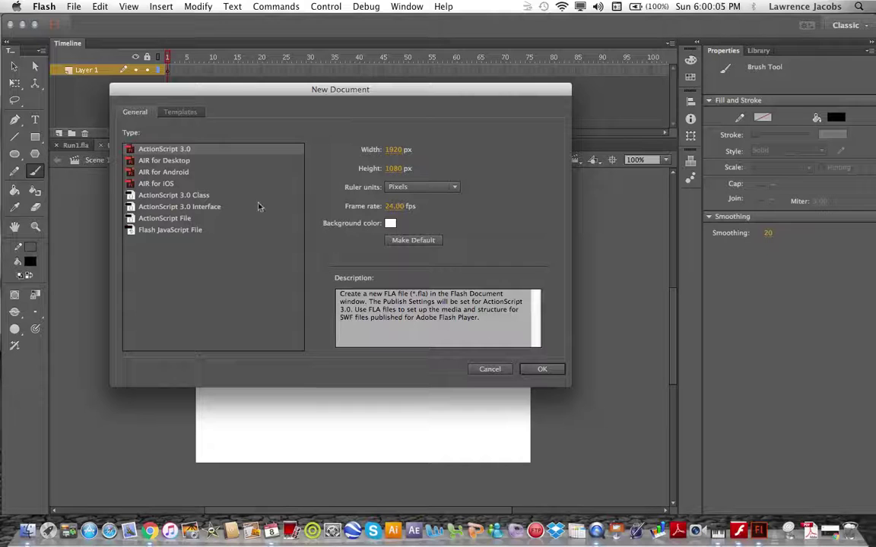
pyautogui.click(544, 370)
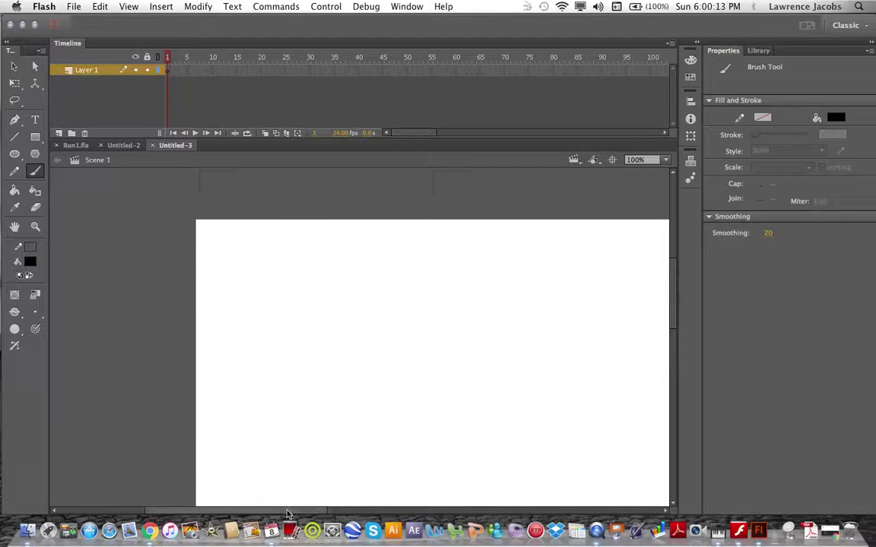
# Try stage magnifications of 50% and 25% to bring the whole canvas into view.
pyautogui.hscroll(5, 333, 471)
pyautogui.hscroll(-5, 583, 494)
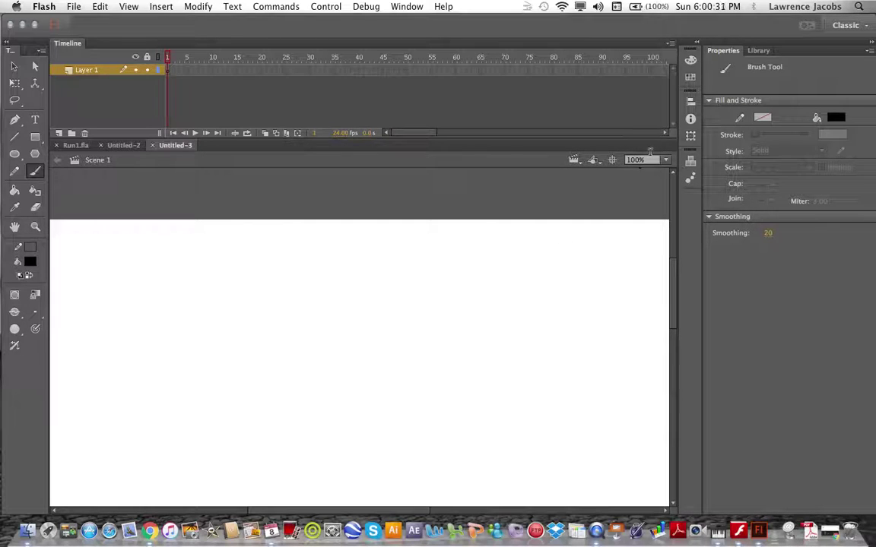
pyautogui.click(666, 161)
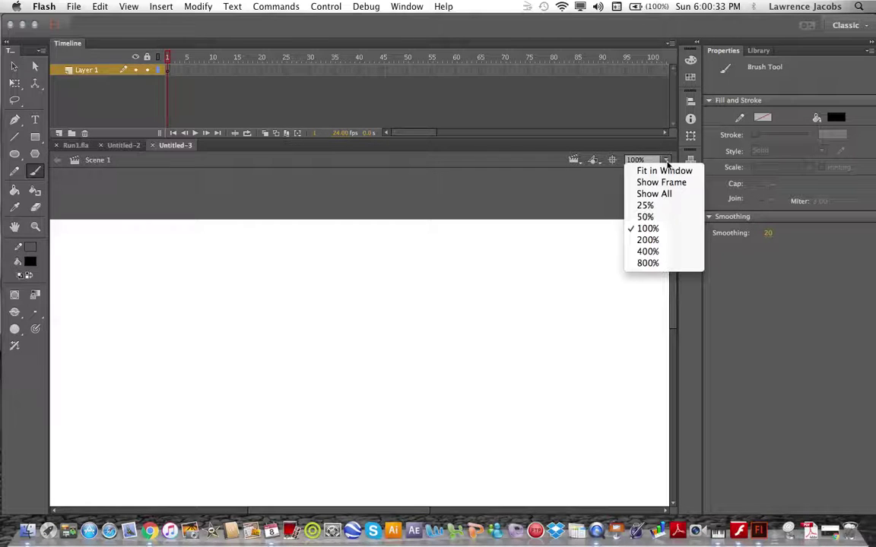
pyautogui.click(645, 217)
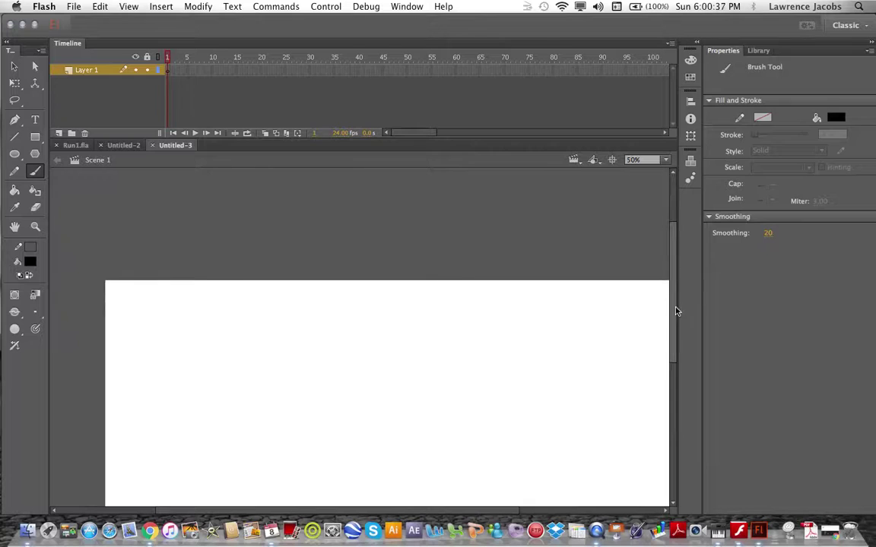
pyautogui.scroll(-3, 665, 348)
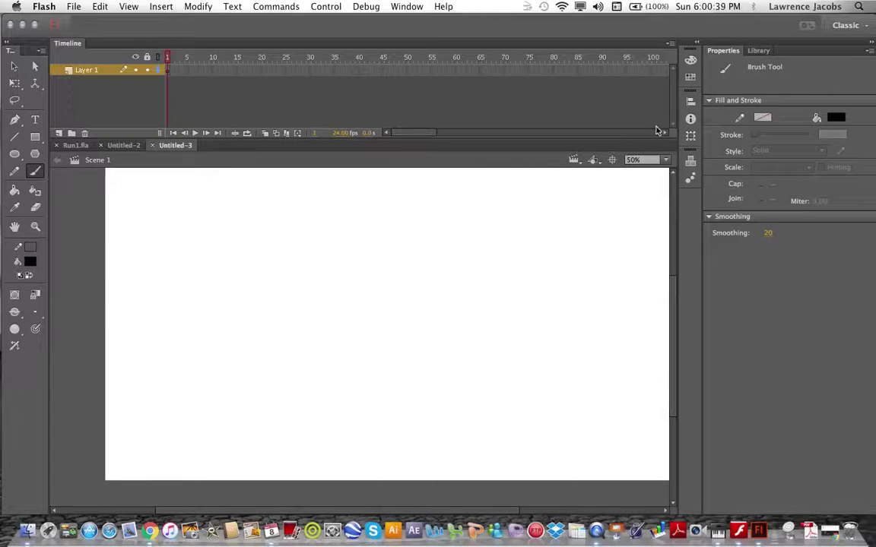
pyautogui.click(666, 162)
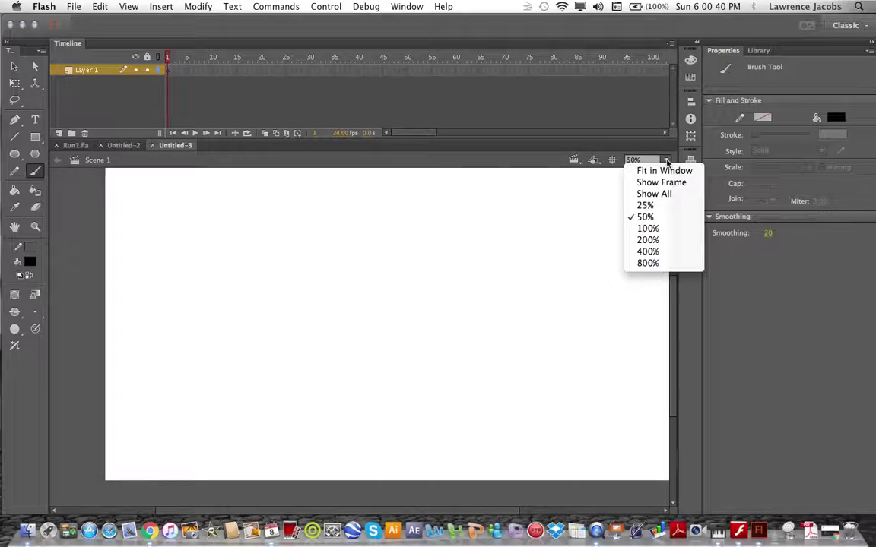
pyautogui.click(651, 206)
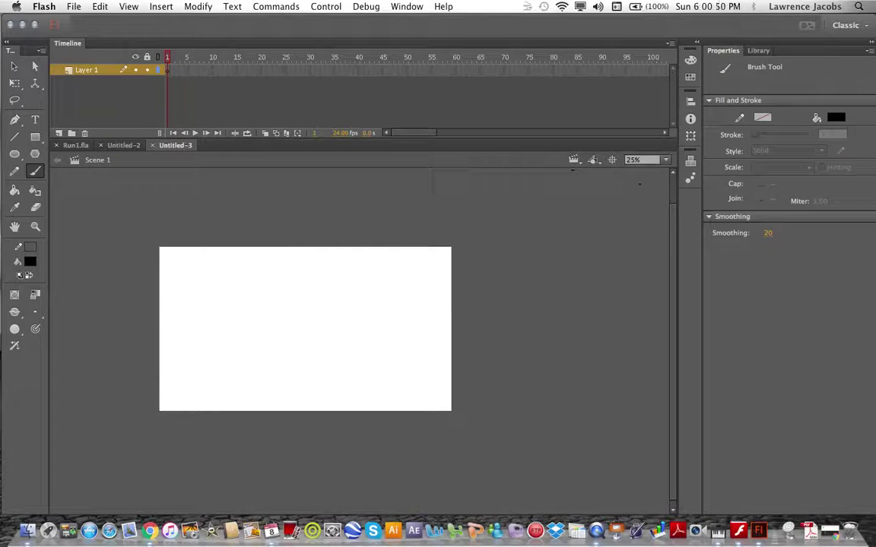
# Set the stage magnification to a custom 40%.
pyautogui.click(665, 161)
pyautogui.click(633, 161)
pyautogui.write('40')
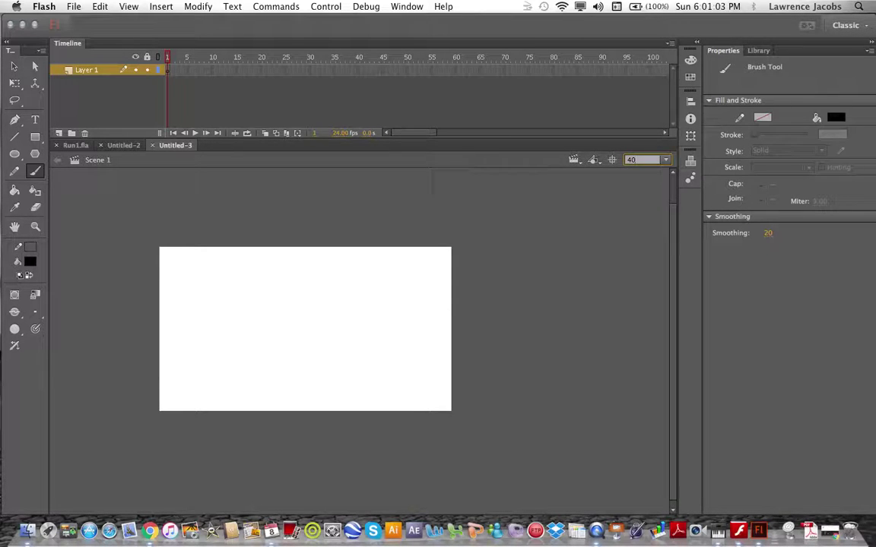
pyautogui.press('Return')
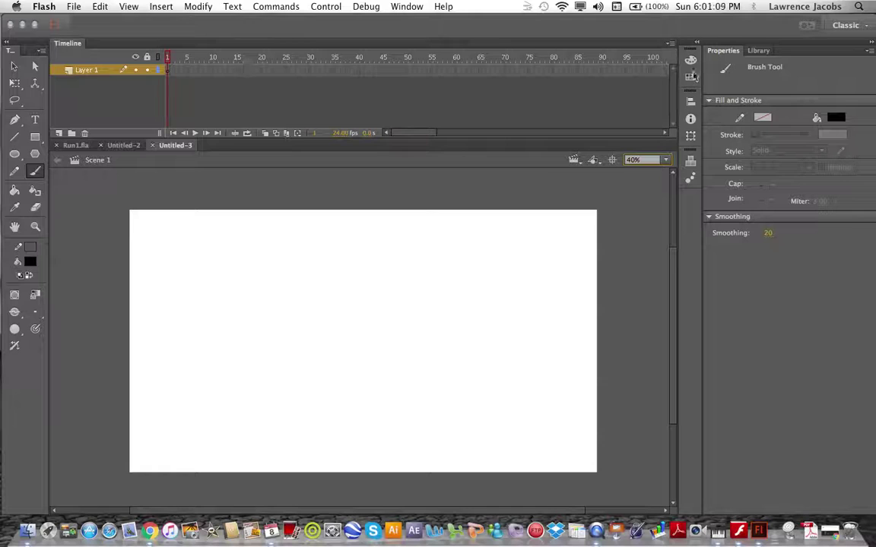
# Widen the tool strip slightly and adjust the timeline's height to a little shorter than before.
pyautogui.click(639, 40)
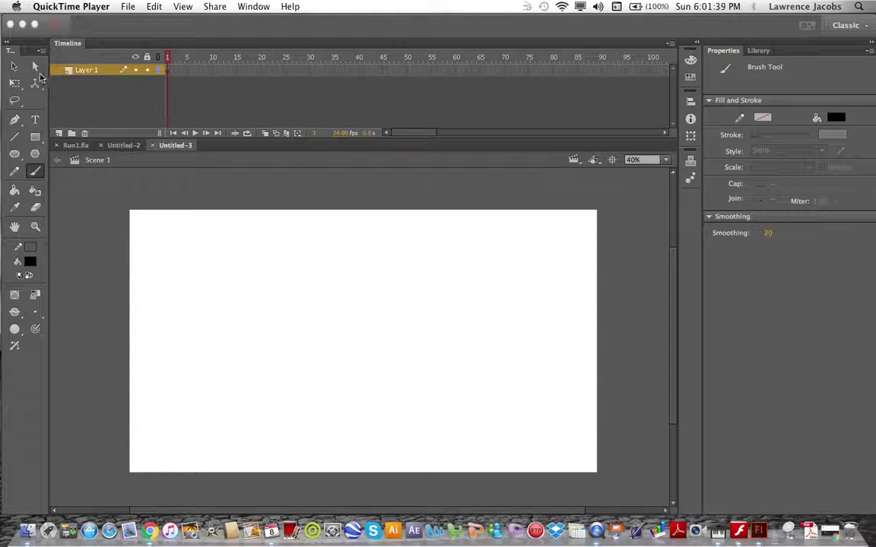
pyautogui.click(47, 196)
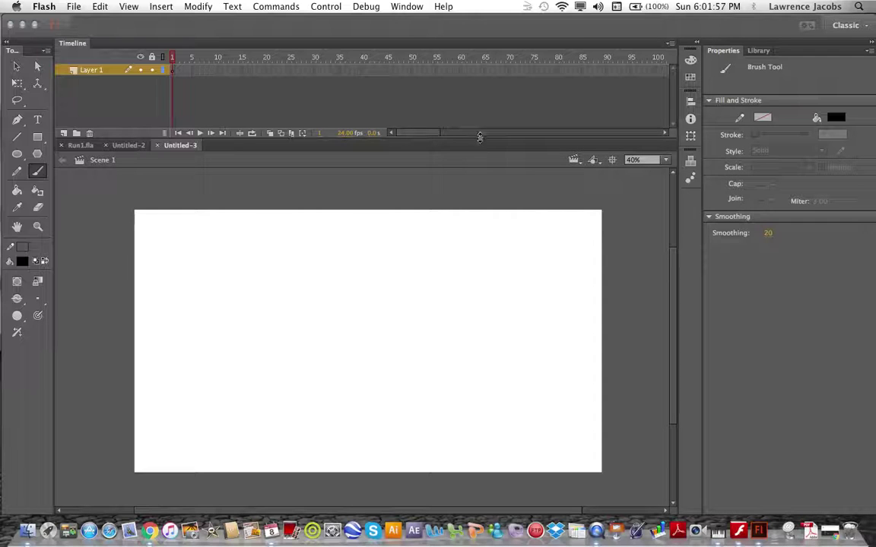
pyautogui.moveTo(479, 139); pyautogui.dragTo(480, 207)
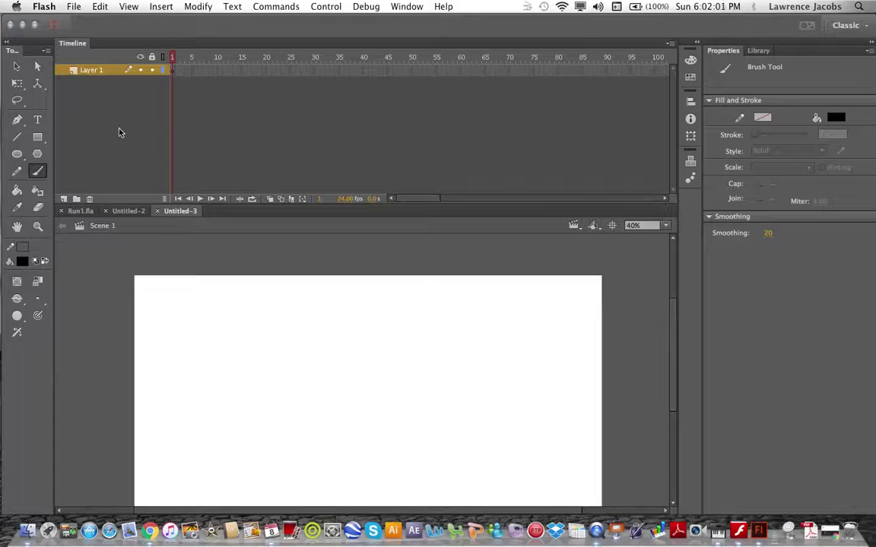
pyautogui.moveTo(455, 203); pyautogui.dragTo(411, 125)
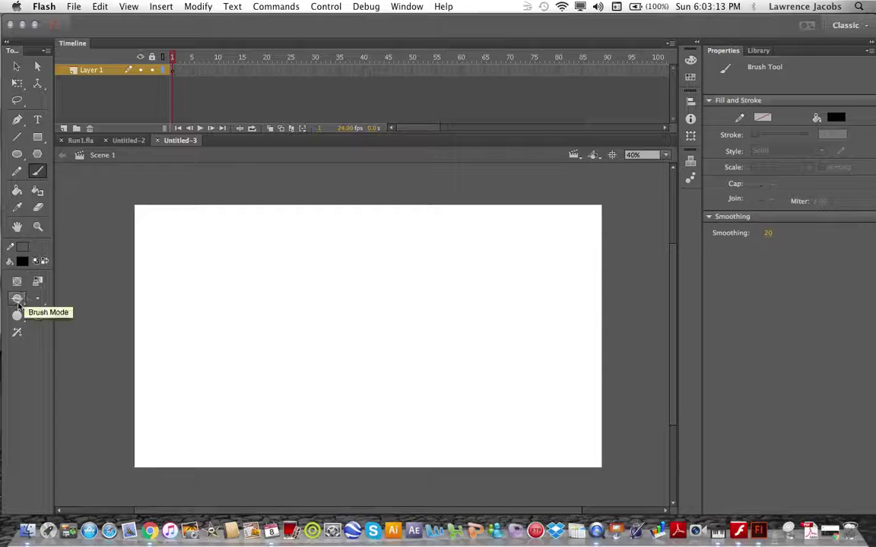
# Give the brush a slightly larger size and a round shape, and enable pressure sensitivity.
pyautogui.click(43, 301)
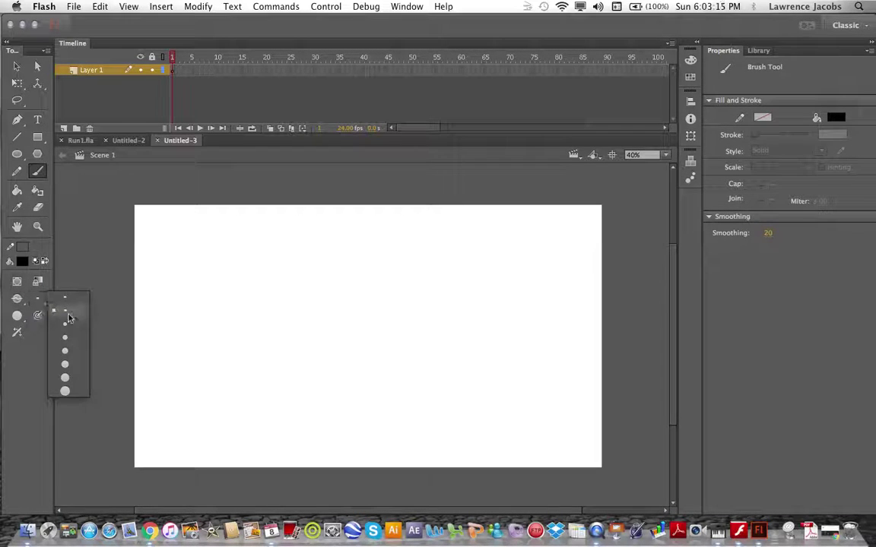
pyautogui.click(65, 318)
pyautogui.click(18, 316)
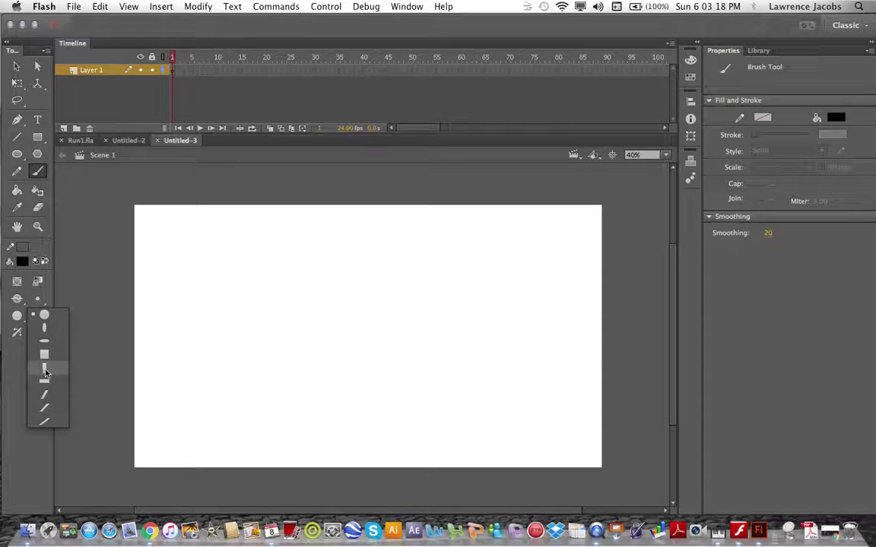
pyautogui.click(45, 315)
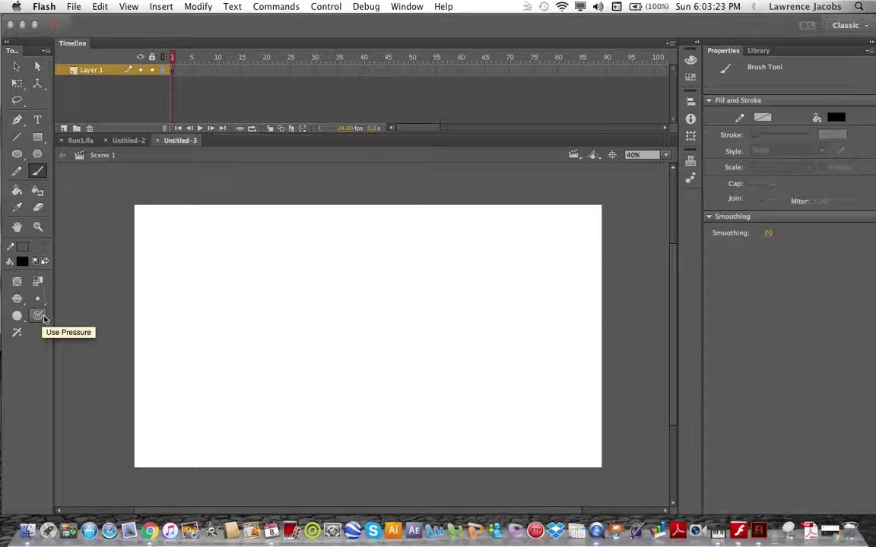
pyautogui.click(40, 318)
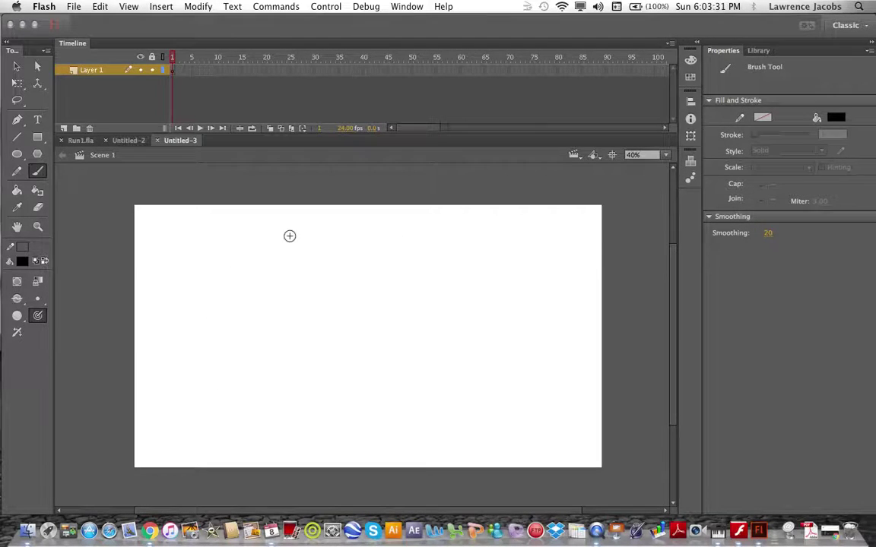
# Paint a large open loop on the stage, a spiral nested inside it and another spiral beside it.
pyautogui.moveTo(244, 266)
pyautogui.mouseDown()
pyautogui.moveTo(293, 356)
pyautogui.moveTo(401, 271)
pyautogui.mouseUp()
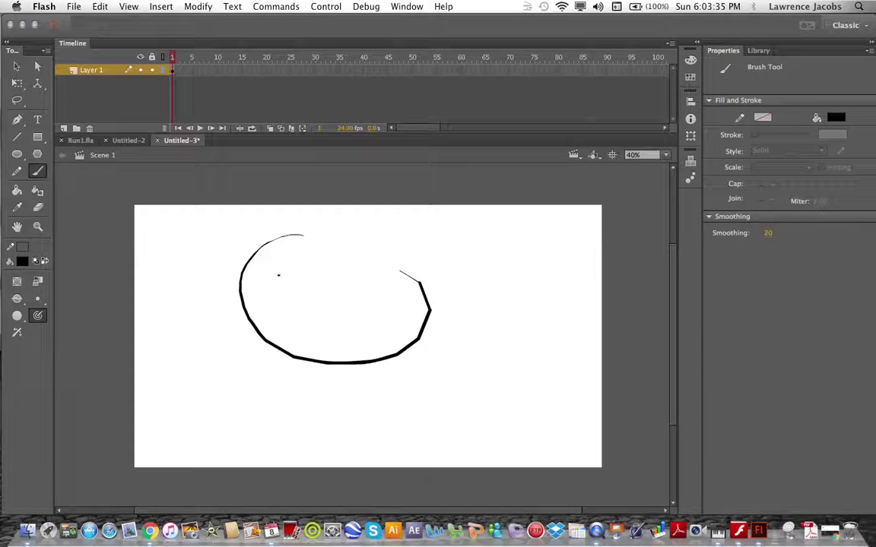
pyautogui.moveTo(397, 277)
pyautogui.mouseDown()
pyautogui.moveTo(359, 313)
pyautogui.moveTo(304, 308)
pyautogui.moveTo(335, 257)
pyautogui.moveTo(339, 281)
pyautogui.mouseUp()
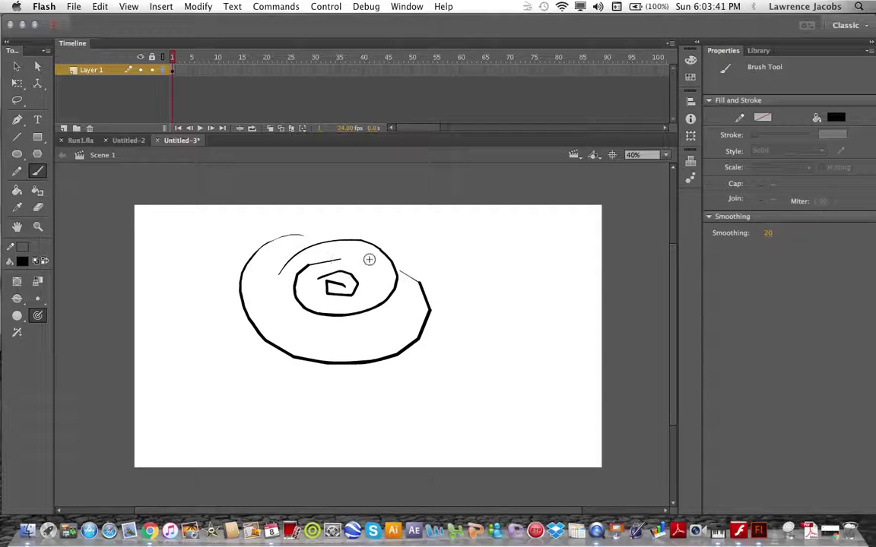
pyautogui.moveTo(408, 258)
pyautogui.mouseDown()
pyautogui.moveTo(443, 253)
pyautogui.moveTo(495, 278)
pyautogui.moveTo(518, 328)
pyautogui.moveTo(432, 365)
pyautogui.moveTo(443, 306)
pyautogui.moveTo(468, 322)
pyautogui.mouseUp()
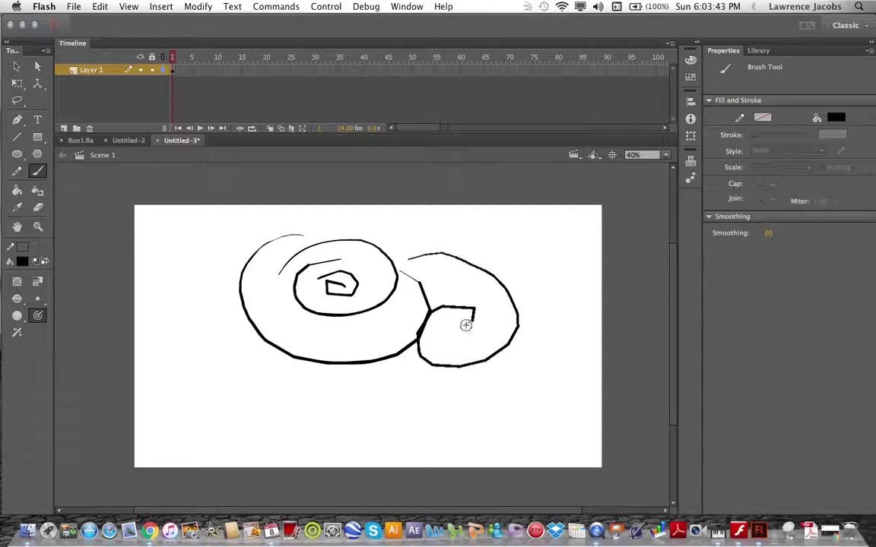
# Set the brush smoothing to 10 and paint a small spiral near the stage's right edge.
pyautogui.click(768, 232)
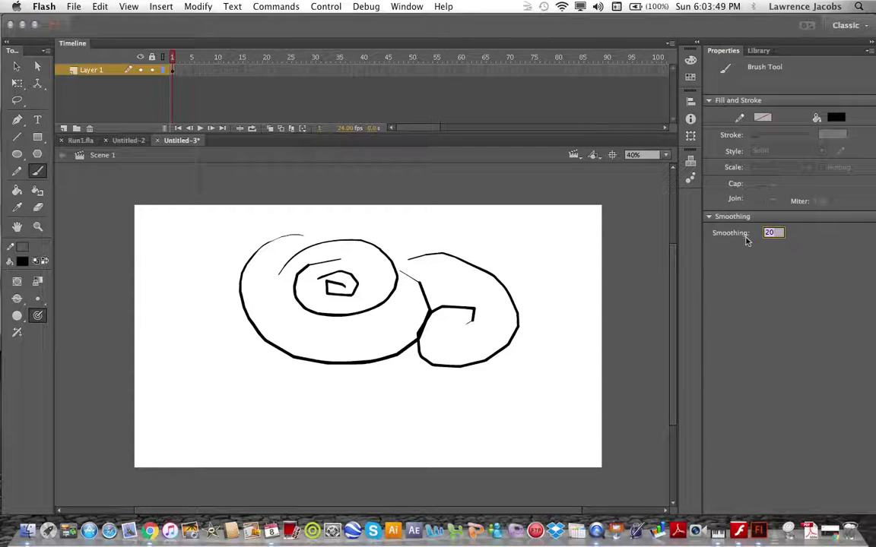
pyautogui.write('10')
pyautogui.press('Return')
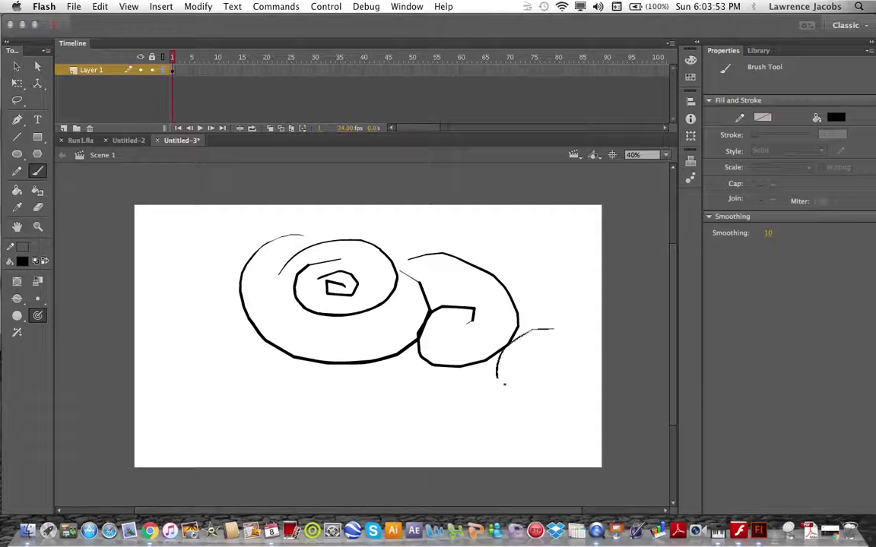
pyautogui.moveTo(504, 384)
pyautogui.mouseDown()
pyautogui.moveTo(554, 375)
pyautogui.moveTo(532, 361)
pyautogui.mouseUp()
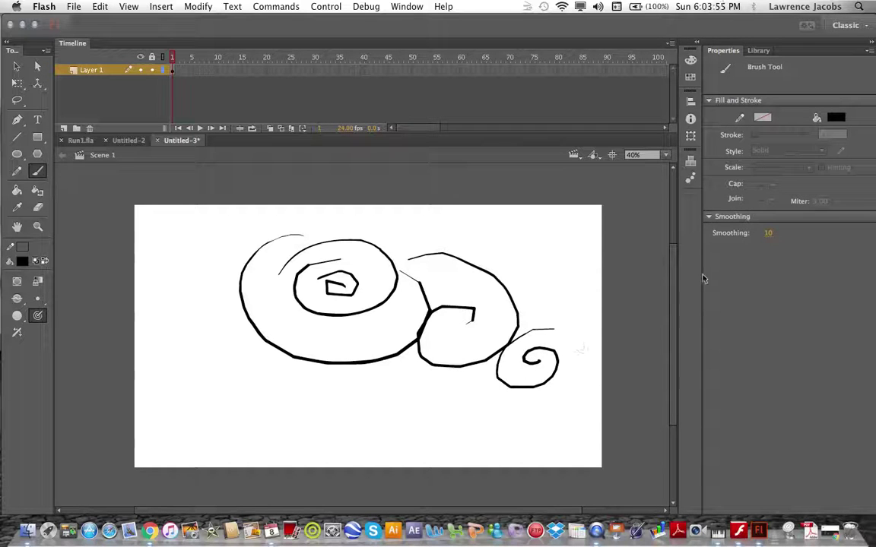
# Set the brush smoothing to 50 and paint a looping stroke below the large spiral, in the lower left of the canvas.
pyautogui.click(772, 236)
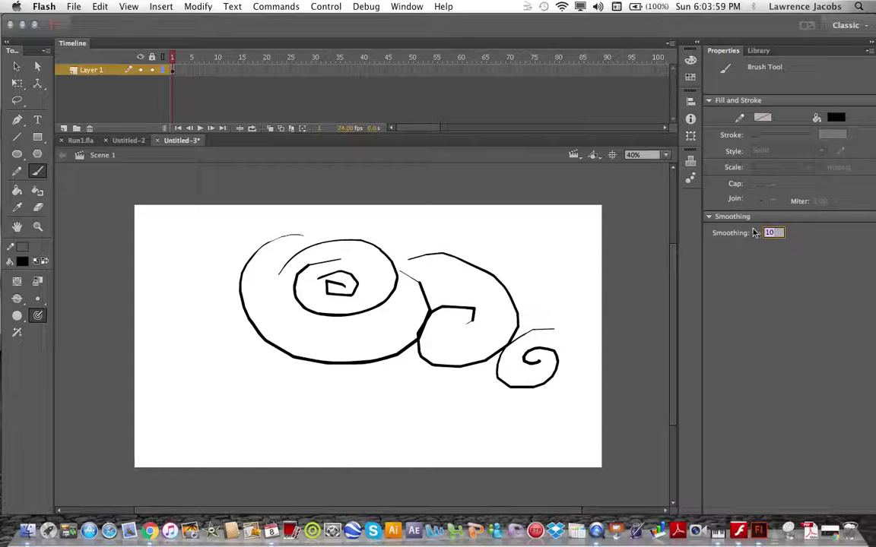
pyautogui.write('50')
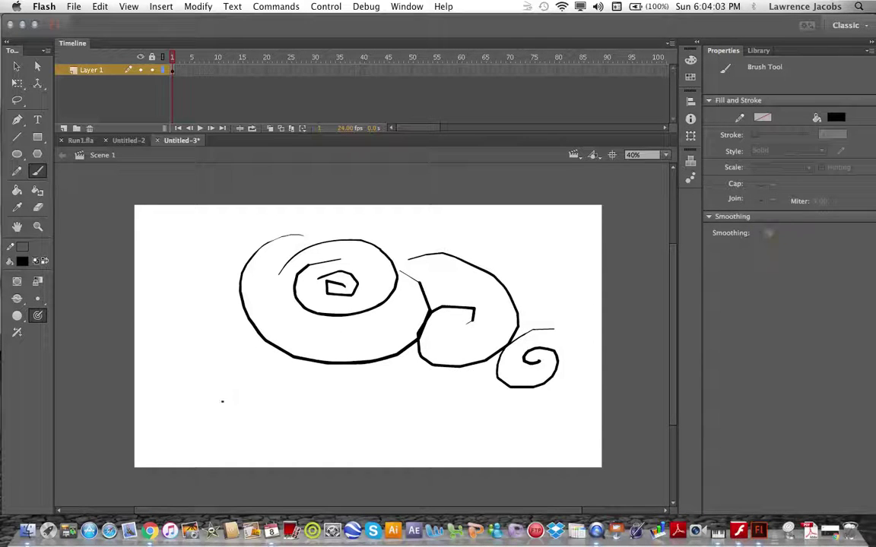
pyautogui.moveTo(222, 401)
pyautogui.mouseDown()
pyautogui.moveTo(240, 359)
pyautogui.moveTo(269, 338)
pyautogui.moveTo(324, 336)
pyautogui.moveTo(376, 382)
pyautogui.moveTo(296, 412)
pyautogui.moveTo(272, 384)
pyautogui.moveTo(357, 352)
pyautogui.mouseUp()
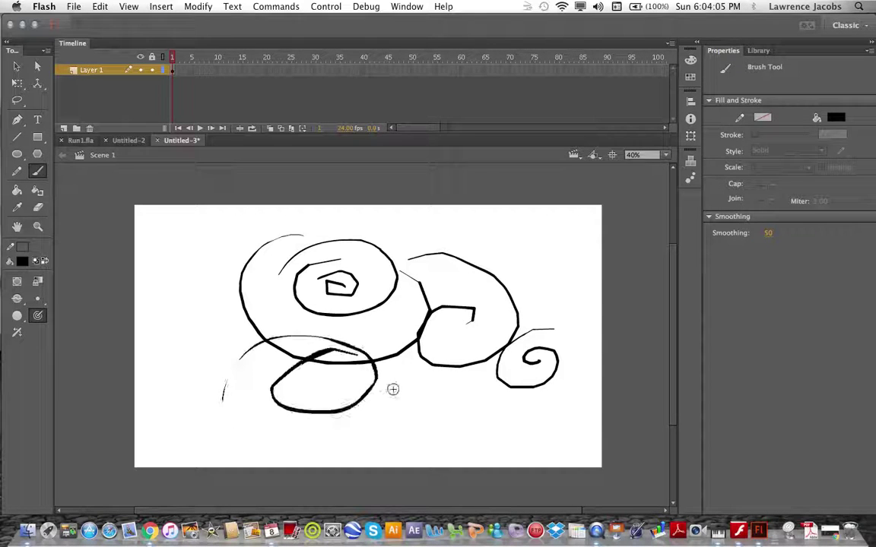
# Paint a small spiral beside the lower loop, set the brush smoothing to 40 and paint another in the stage's upper right.
pyautogui.moveTo(385, 388); pyautogui.dragTo(399, 397)
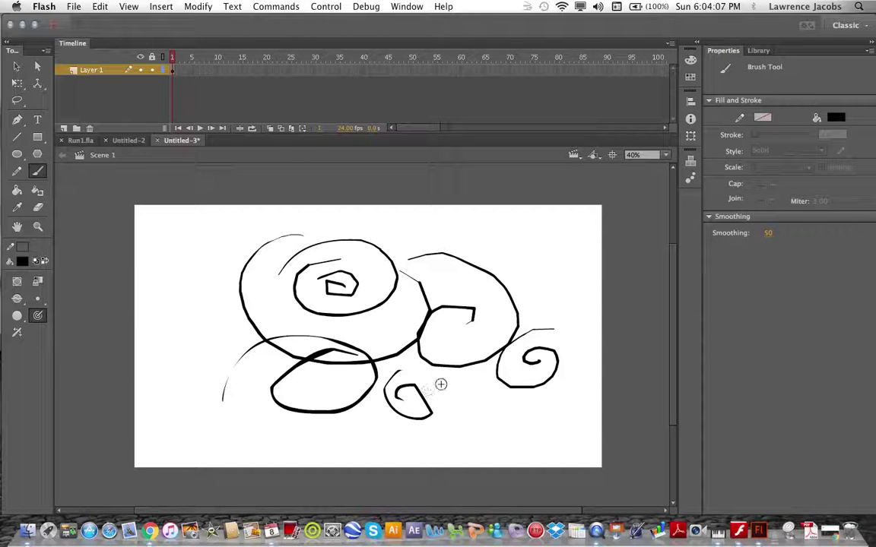
pyautogui.click(770, 235)
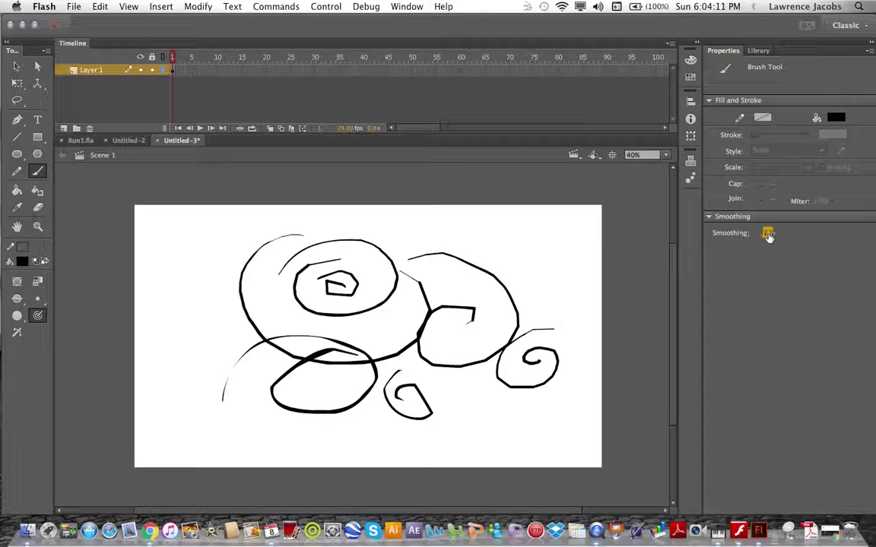
pyautogui.write('40')
pyautogui.moveTo(559, 251)
pyautogui.mouseDown()
pyautogui.moveTo(528, 251)
pyautogui.moveTo(510, 275)
pyautogui.moveTo(541, 260)
pyautogui.moveTo(536, 266)
pyautogui.mouseUp()
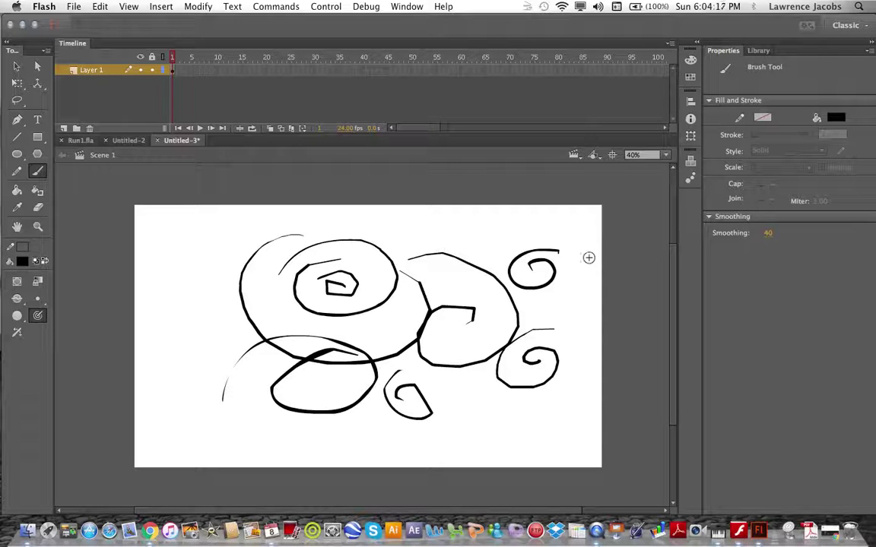
# Undo all the test strokes until the stage is blank.
pyautogui.press('super+z')
pyautogui.press('super+z')
pyautogui.press('super+z')
pyautogui.press('super+z')
pyautogui.press('super+z')
pyautogui.press('super+z')
pyautogui.press('super+z')
pyautogui.press('super+z')
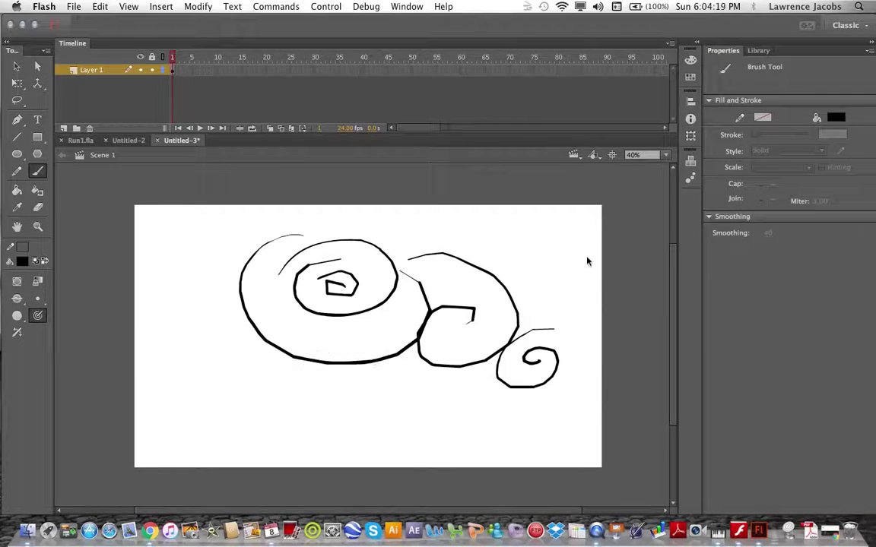
pyautogui.press('super+z')
pyautogui.press('super+z')
pyautogui.press('super+z')
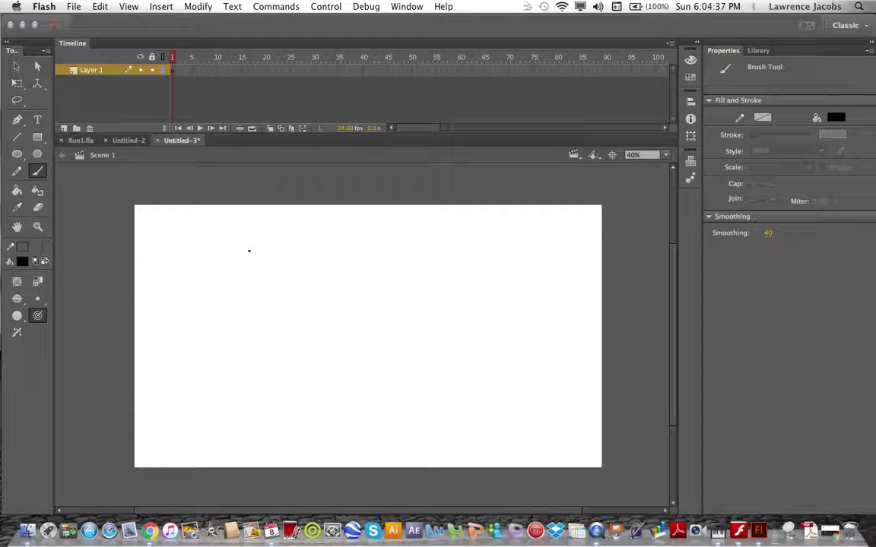
# Paint a thin spiral on the left half of the stage, enlarge the brush and paint a thicker loop to its right.
pyautogui.moveTo(188, 298)
pyautogui.mouseDown()
pyautogui.moveTo(205, 353)
pyautogui.moveTo(320, 365)
pyautogui.moveTo(358, 312)
pyautogui.moveTo(336, 279)
pyautogui.moveTo(292, 259)
pyautogui.moveTo(271, 264)
pyautogui.moveTo(252, 281)
pyautogui.moveTo(249, 299)
pyautogui.moveTo(266, 317)
pyautogui.moveTo(297, 310)
pyautogui.moveTo(288, 286)
pyautogui.mouseUp()
pyautogui.click(42, 301)
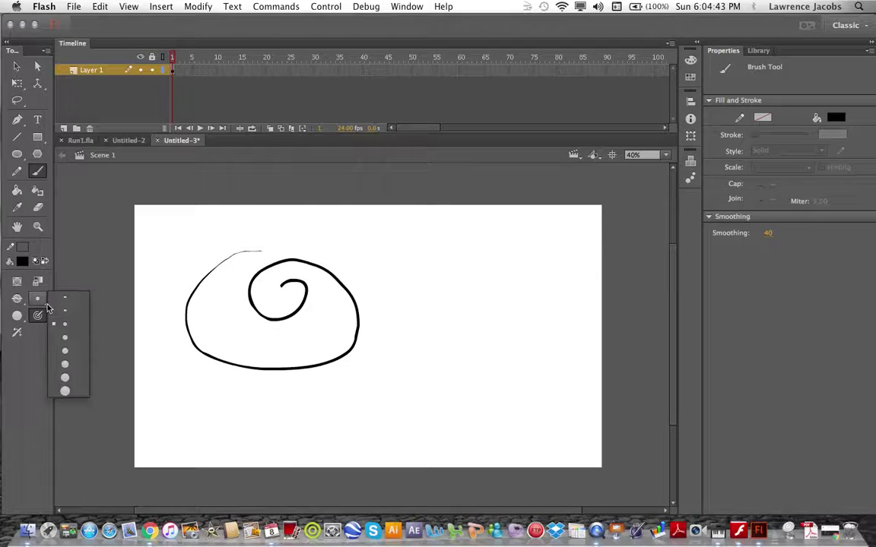
pyautogui.click(67, 364)
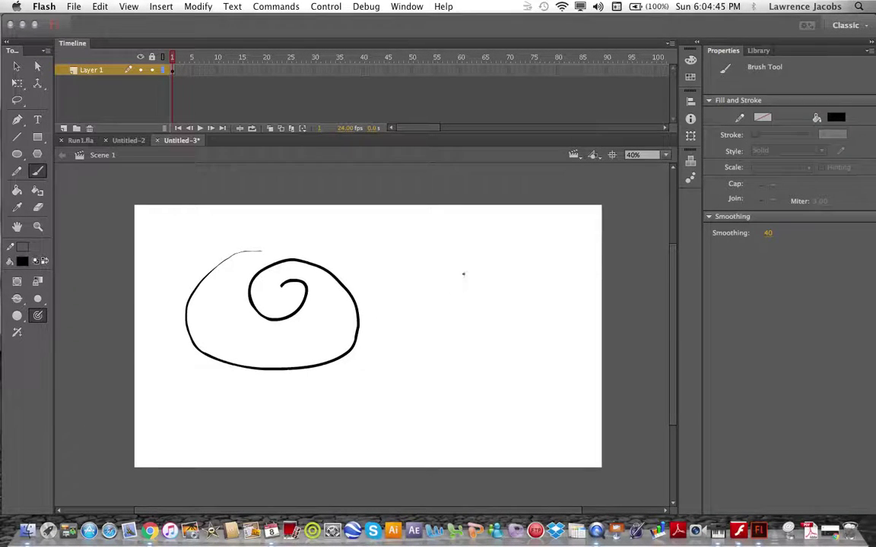
pyautogui.moveTo(394, 317)
pyautogui.mouseDown()
pyautogui.moveTo(466, 372)
pyautogui.moveTo(449, 290)
pyautogui.moveTo(426, 306)
pyautogui.mouseUp()
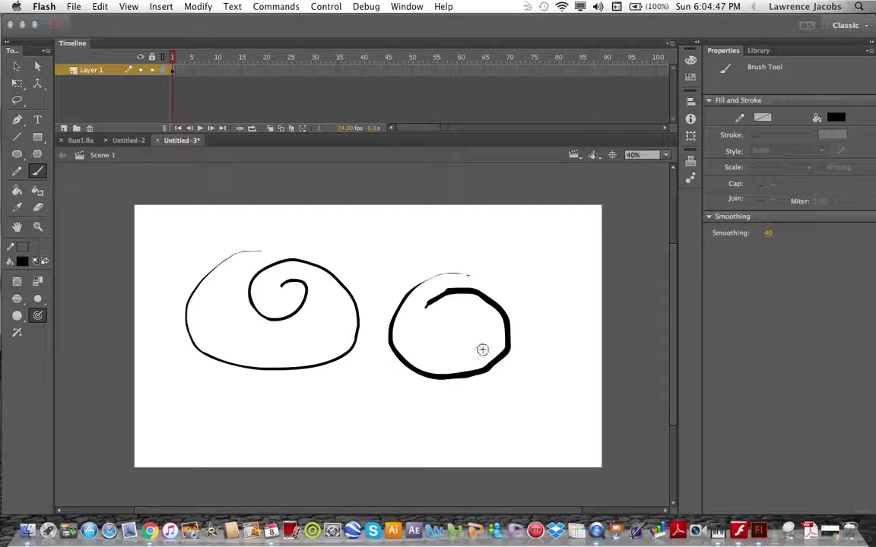
# Undo the thin spiral and the thicker loop.
pyautogui.press('super+z')
pyautogui.press('super+z')
pyautogui.press('super+z')
pyautogui.press('super+z')
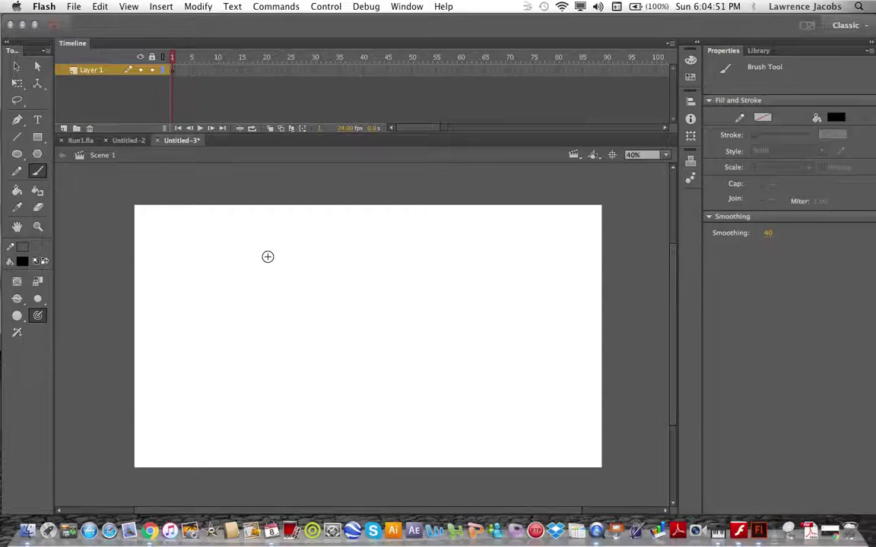
# Paint a round cartoon head with two ears, eyes, nose, smile and short spiky hair in the upper left of the stage.
pyautogui.moveTo(272, 249)
pyautogui.mouseDown()
pyautogui.moveTo(232, 271)
pyautogui.moveTo(229, 301)
pyautogui.moveTo(239, 320)
pyautogui.moveTo(258, 326)
pyautogui.moveTo(301, 306)
pyautogui.moveTo(307, 284)
pyautogui.moveTo(270, 248)
pyautogui.mouseUp()
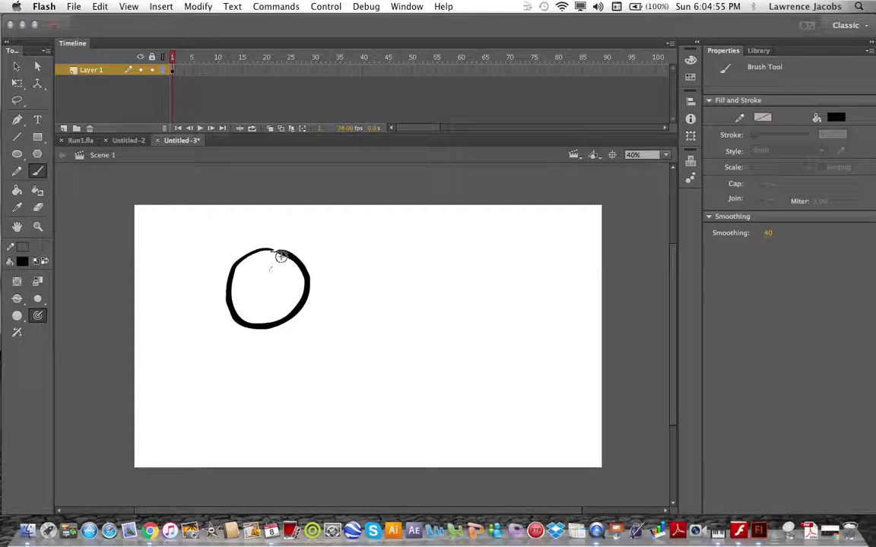
pyautogui.moveTo(228, 289); pyautogui.dragTo(227, 302)
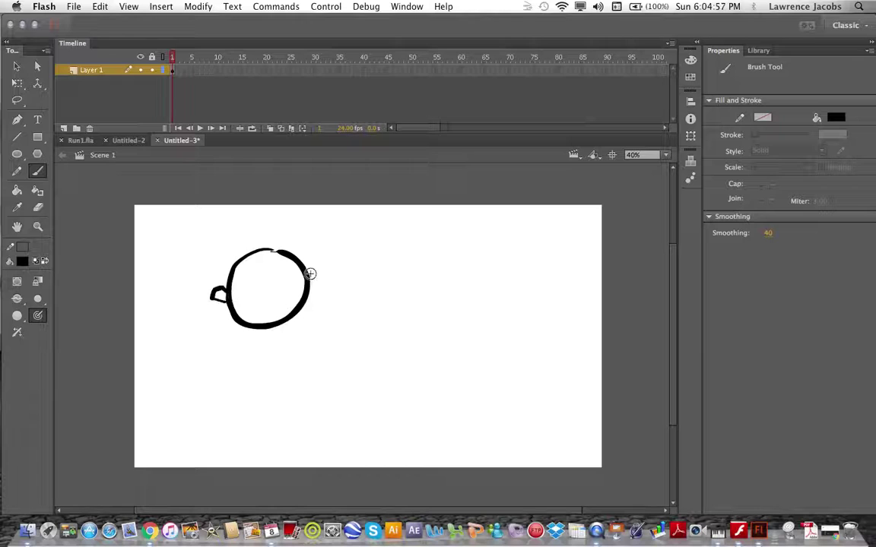
pyautogui.moveTo(310, 272)
pyautogui.mouseDown()
pyautogui.moveTo(322, 274)
pyautogui.moveTo(311, 278)
pyautogui.mouseUp()
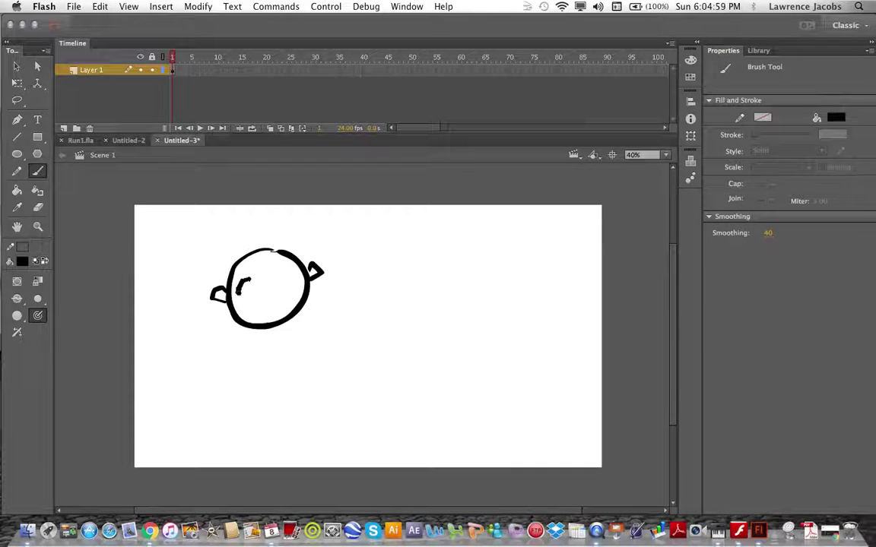
pyautogui.moveTo(257, 283)
pyautogui.mouseDown()
pyautogui.moveTo(285, 269)
pyautogui.moveTo(274, 275)
pyautogui.moveTo(280, 294)
pyautogui.moveTo(292, 289)
pyautogui.moveTo(248, 306)
pyautogui.moveTo(285, 296)
pyautogui.mouseUp()
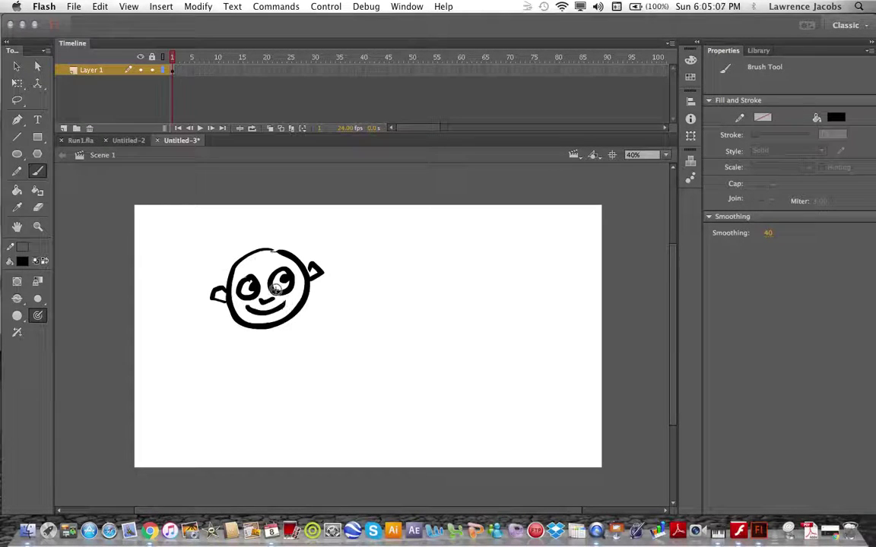
pyautogui.moveTo(232, 268)
pyautogui.mouseDown()
pyautogui.moveTo(253, 245)
pyautogui.moveTo(297, 260)
pyautogui.mouseUp()
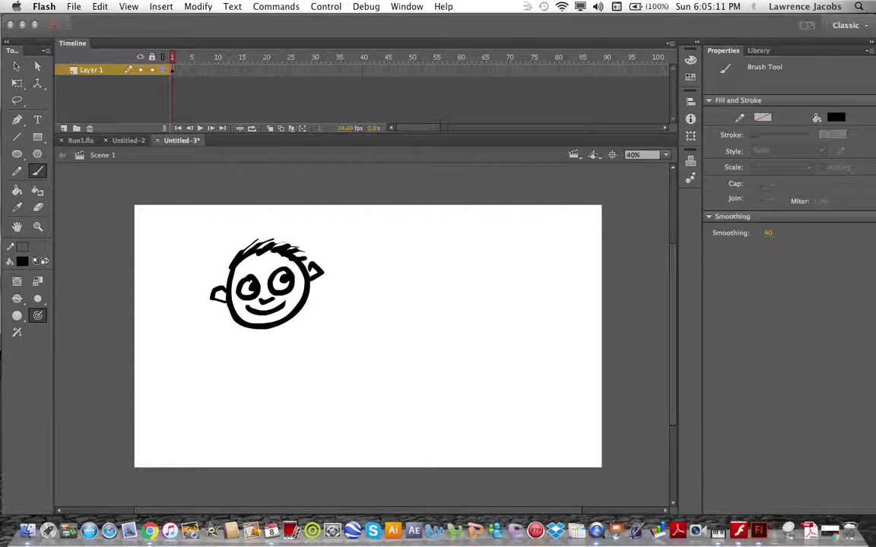
# Paint the character's torso below the head, with two short outstretched arms and two legs.
pyautogui.moveTo(252, 333)
pyautogui.mouseDown()
pyautogui.moveTo(256, 372)
pyautogui.moveTo(274, 383)
pyautogui.mouseUp()
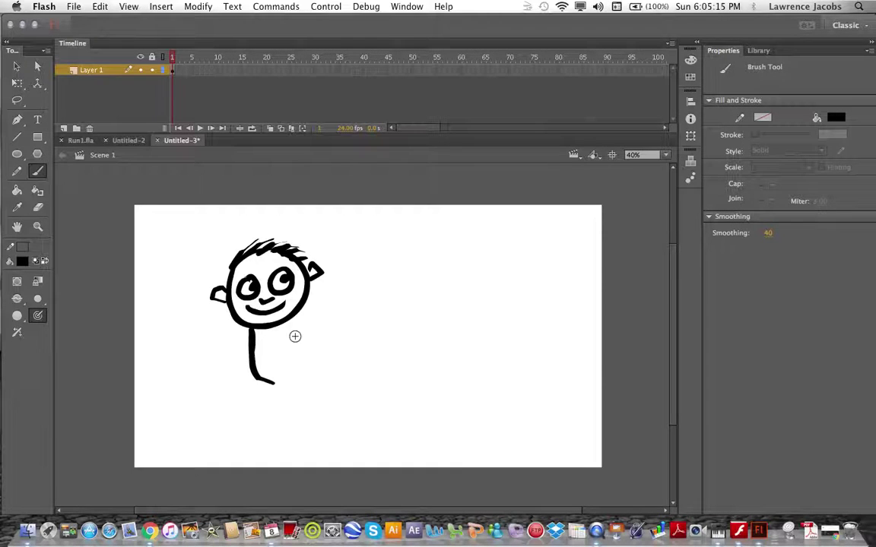
pyautogui.moveTo(285, 322); pyautogui.dragTo(323, 351)
pyautogui.moveTo(262, 382)
pyautogui.mouseDown()
pyautogui.moveTo(314, 350)
pyautogui.moveTo(322, 308)
pyautogui.moveTo(319, 324)
pyautogui.moveTo(214, 333)
pyautogui.moveTo(218, 355)
pyautogui.moveTo(228, 339)
pyautogui.moveTo(221, 333)
pyautogui.moveTo(236, 332)
pyautogui.moveTo(215, 358)
pyautogui.mouseUp()
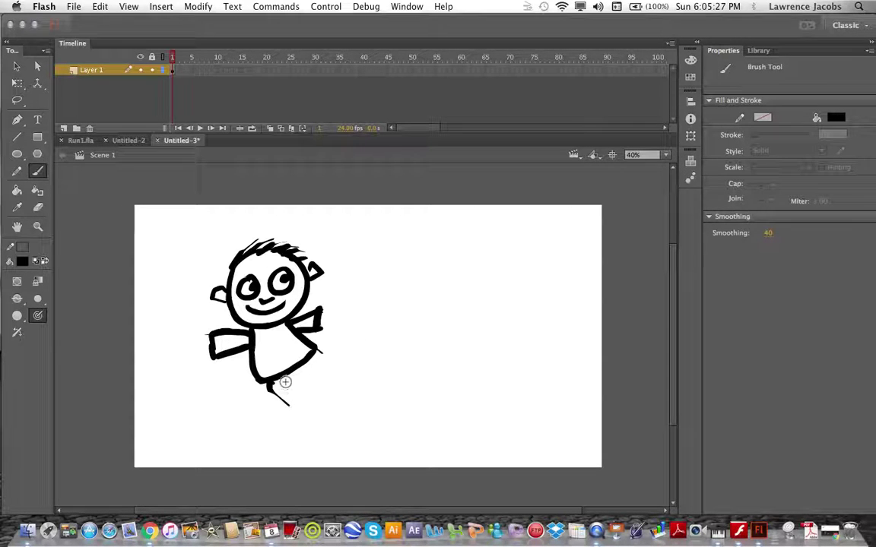
pyautogui.moveTo(267, 384)
pyautogui.mouseDown()
pyautogui.moveTo(289, 405)
pyautogui.moveTo(290, 377)
pyautogui.moveTo(302, 401)
pyautogui.mouseUp()
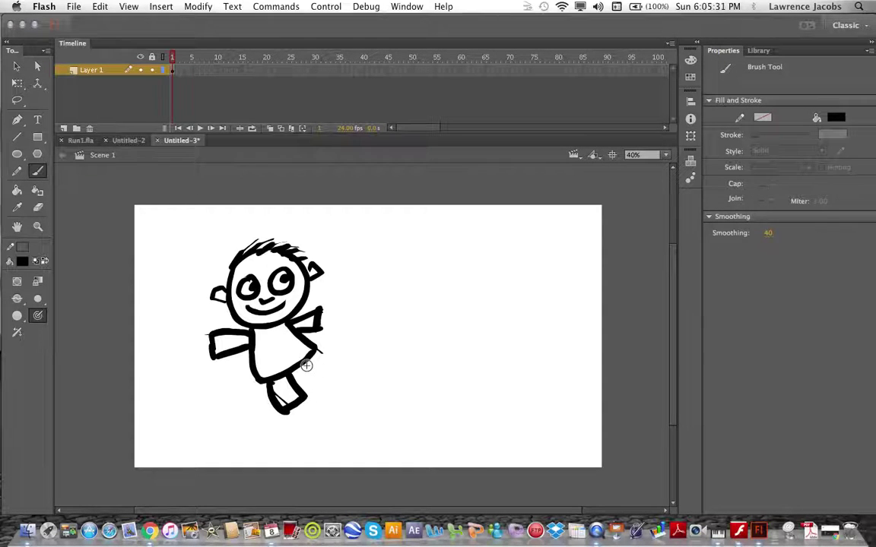
pyautogui.moveTo(307, 359)
pyautogui.mouseDown()
pyautogui.moveTo(344, 389)
pyautogui.moveTo(342, 378)
pyautogui.mouseUp()
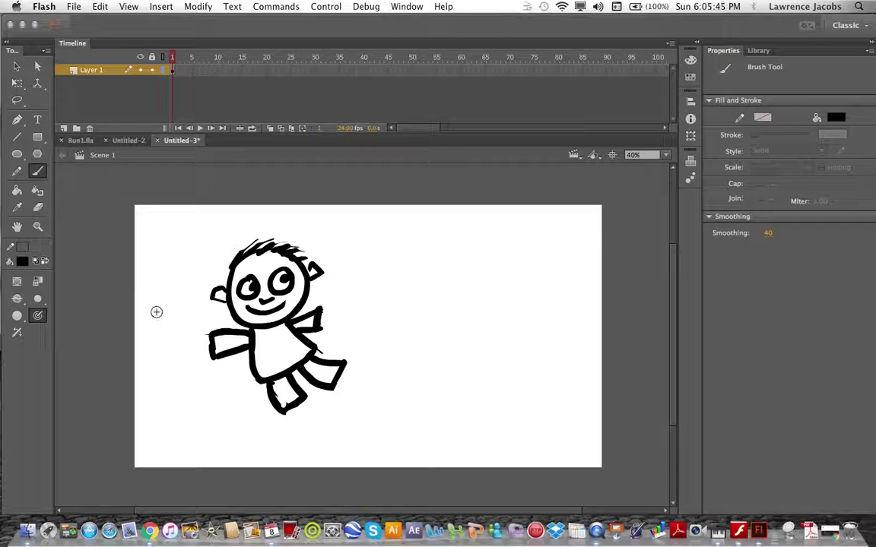
# Fill the character's face and left-hand ear with orange using the Paint Bucket.
pyautogui.click(18, 192)
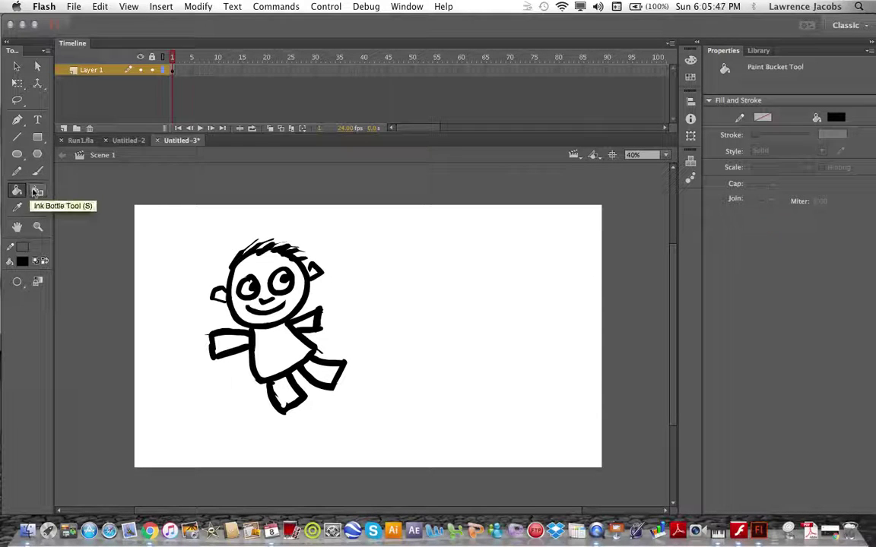
pyautogui.click(23, 264)
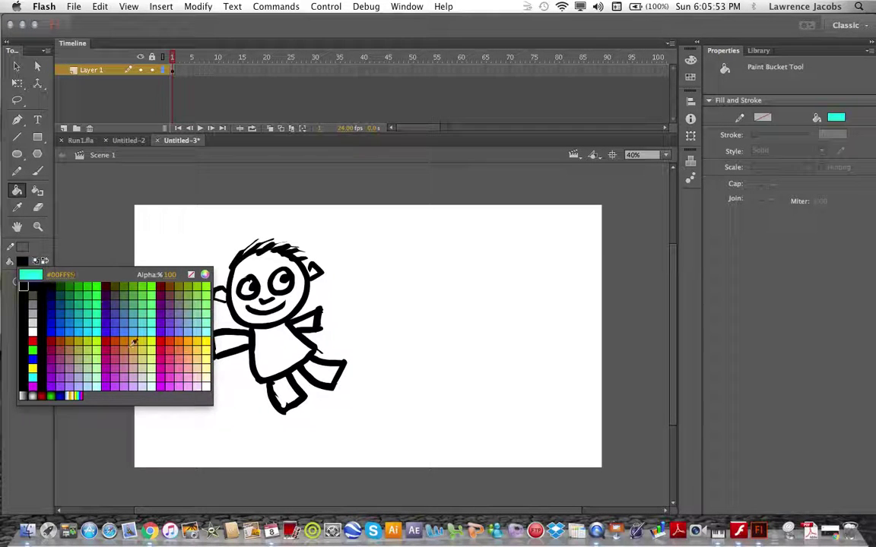
pyautogui.click(190, 342)
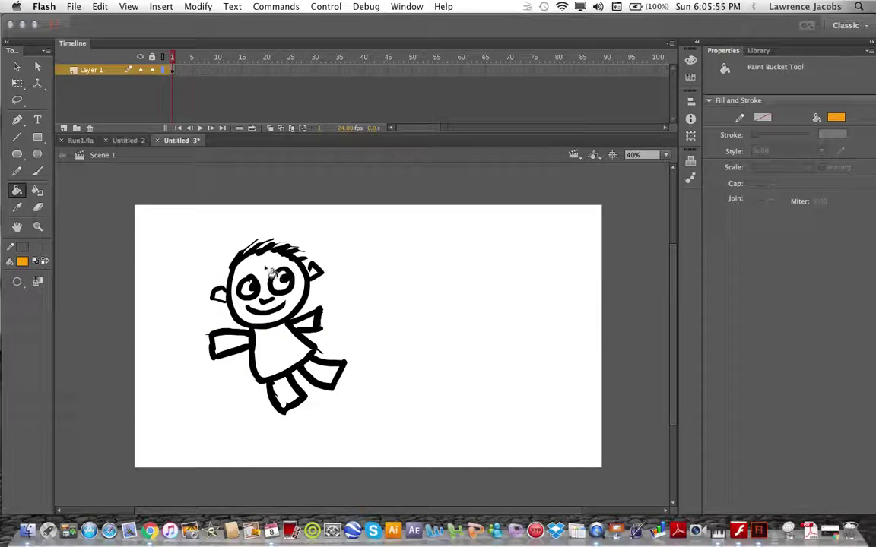
pyautogui.click(289, 294)
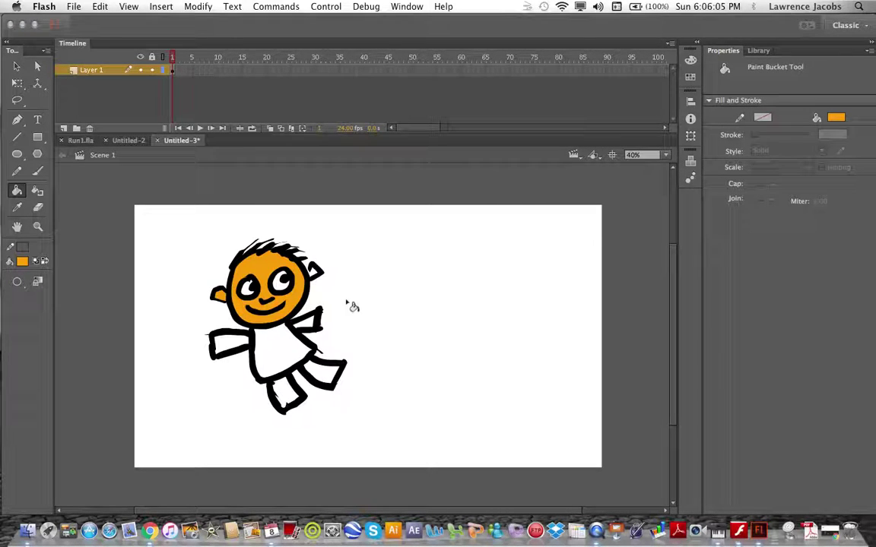
# Set the Paint Bucket gap size to Close Medium Gaps and fill the open right-hand ear with orange.
pyautogui.press('super+equal')
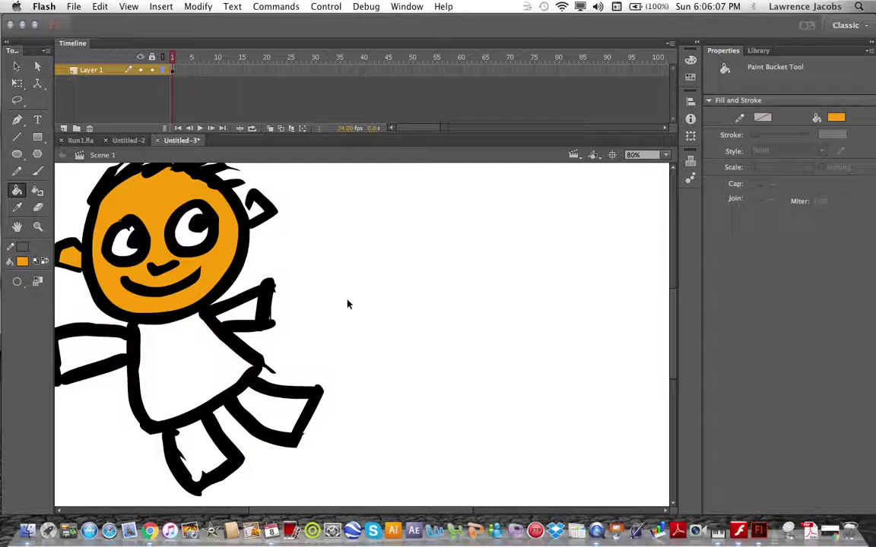
pyautogui.press('super+equal')
pyautogui.scroll(10, 275, 304)
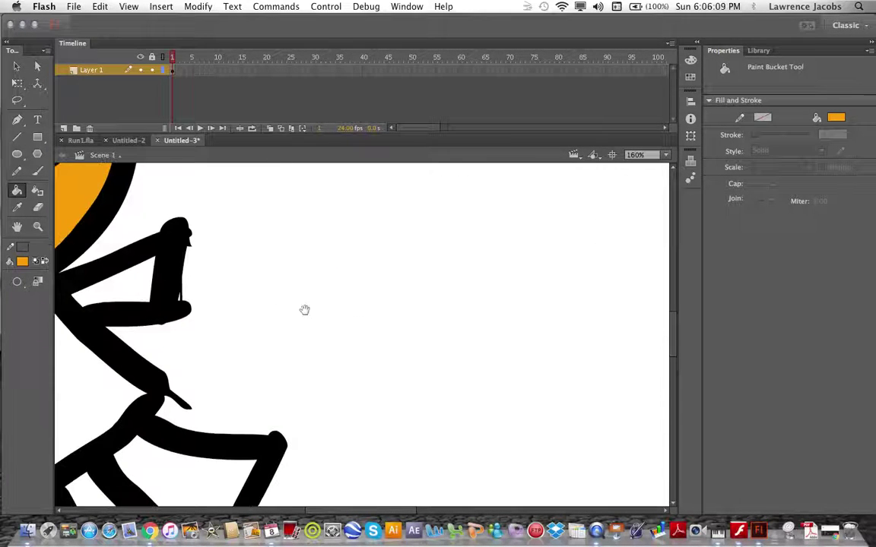
pyautogui.hscroll(-10, 304, 308)
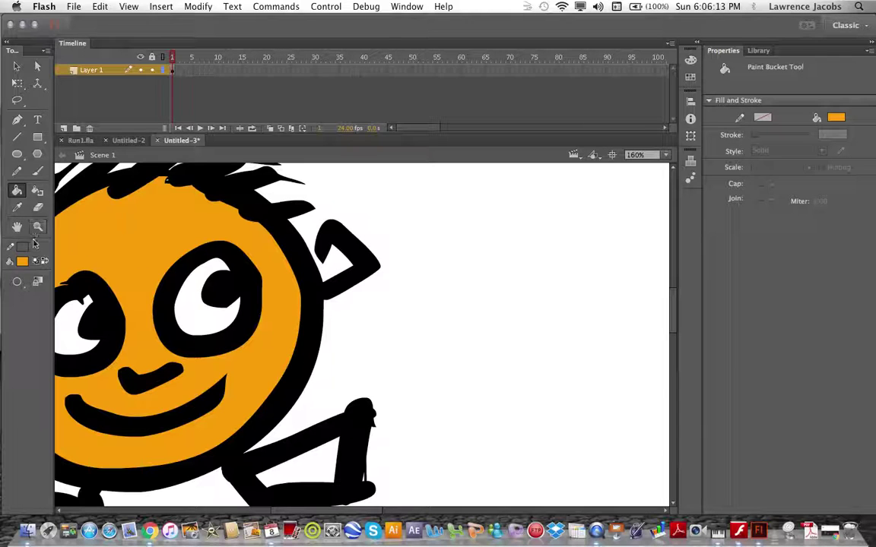
pyautogui.click(18, 278)
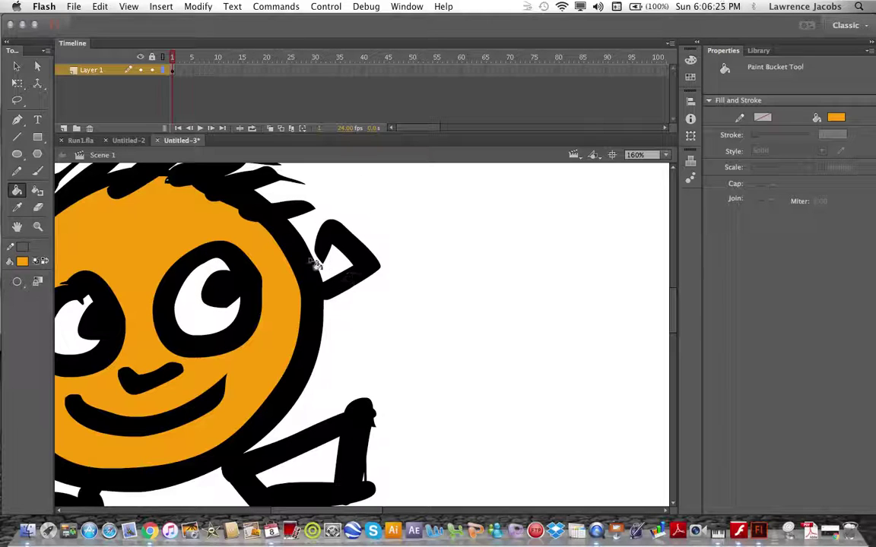
pyautogui.click(18, 281)
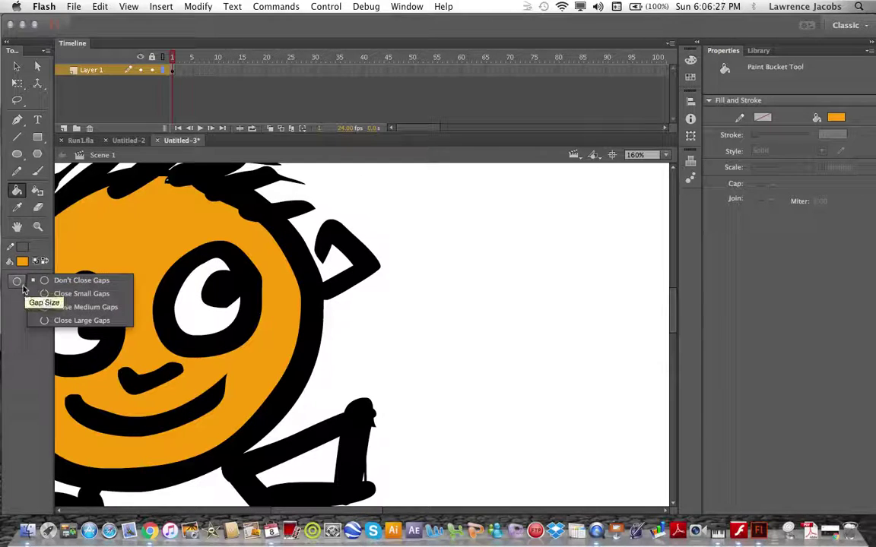
pyautogui.click(93, 307)
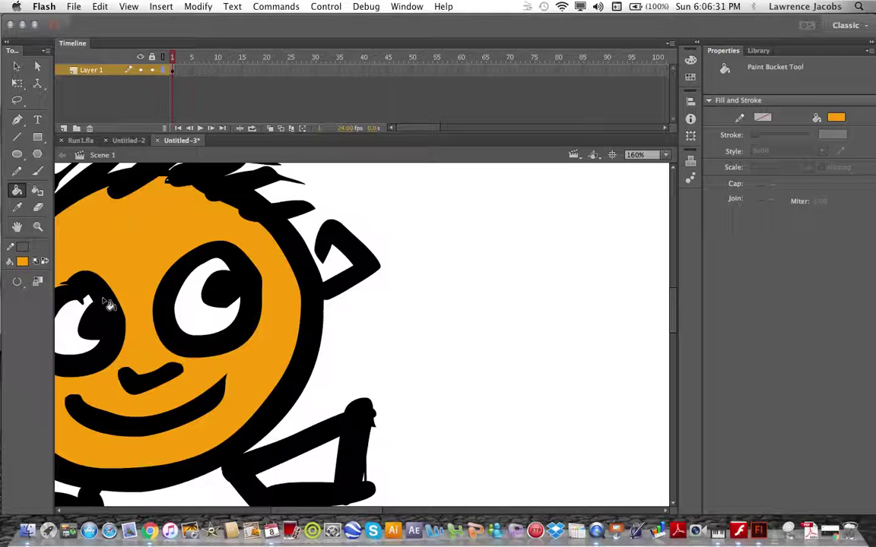
pyautogui.click(336, 265)
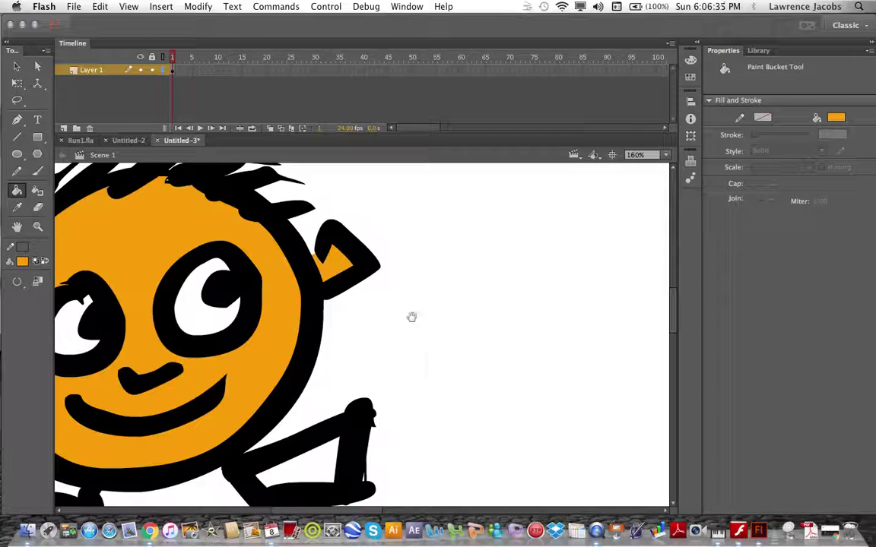
# Paint a black circle outline on the character's torso with the Brush tool at 40% view.
pyautogui.moveTo(422, 307); pyautogui.dragTo(551, 273)
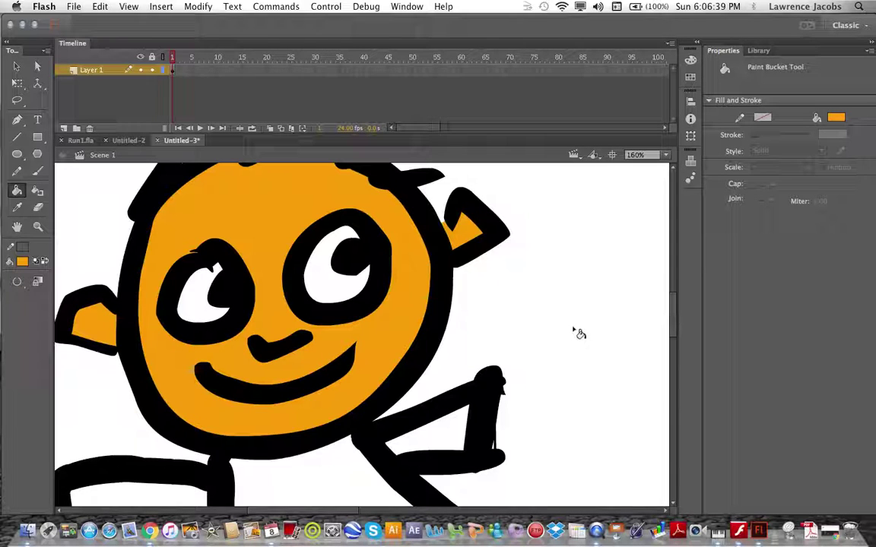
pyautogui.press('super+minus')
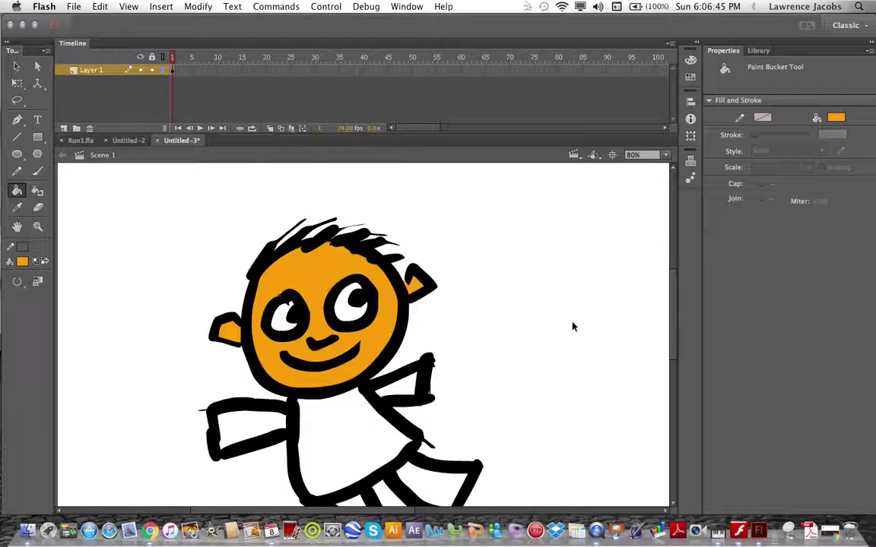
pyautogui.press('super+equal')
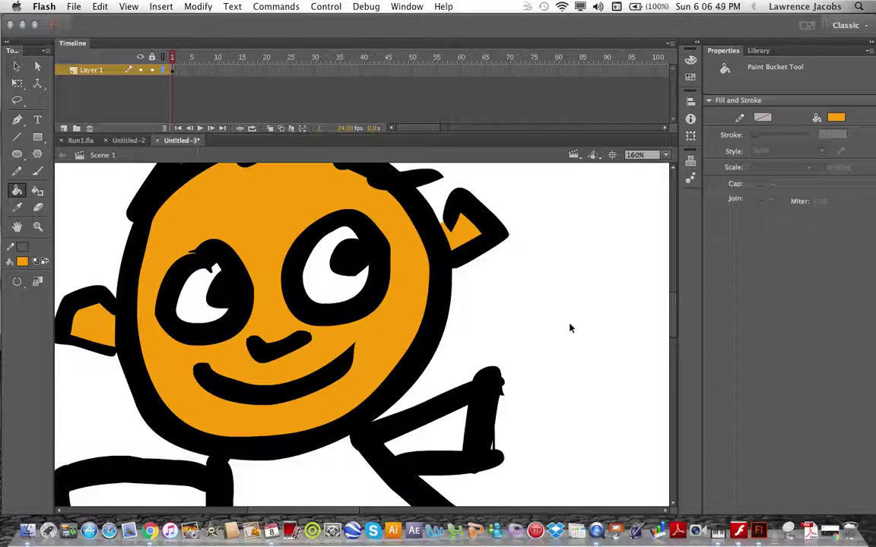
pyautogui.press('super+minus')
pyautogui.press('super+minus')
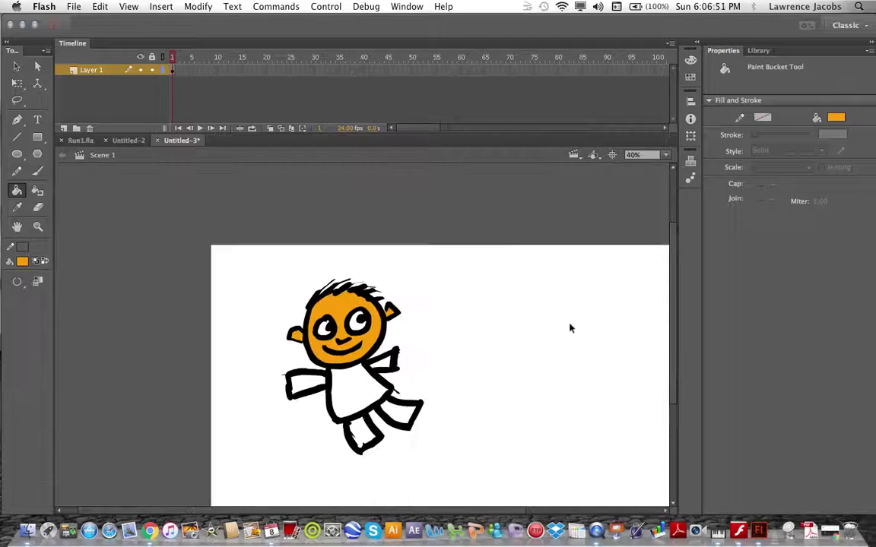
pyautogui.moveTo(431, 361)
pyautogui.mouseDown()
pyautogui.moveTo(440, 356)
pyautogui.moveTo(420, 327)
pyautogui.mouseUp()
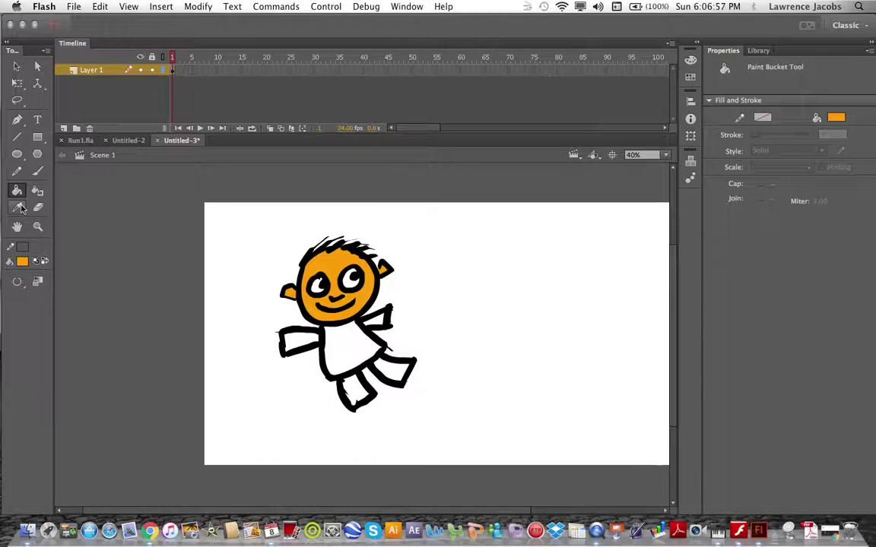
pyautogui.click(37, 172)
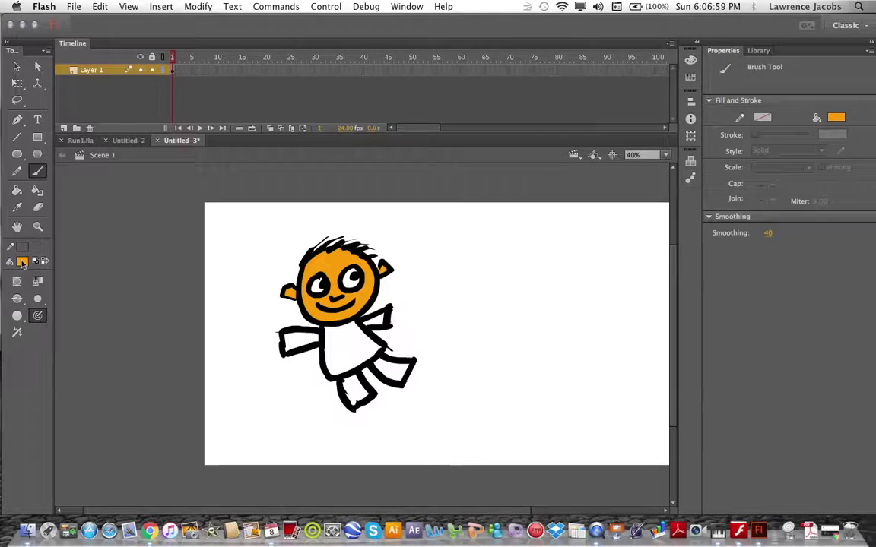
pyautogui.click(22, 262)
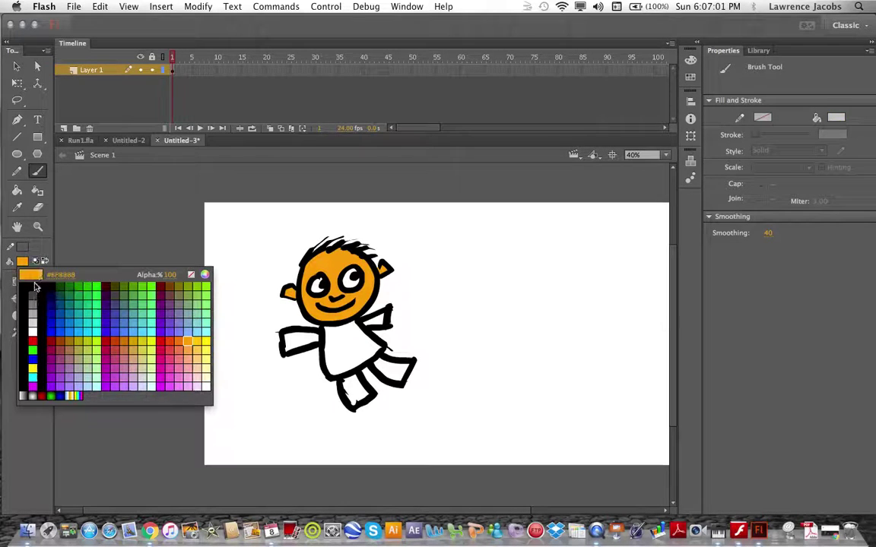
pyautogui.click(34, 285)
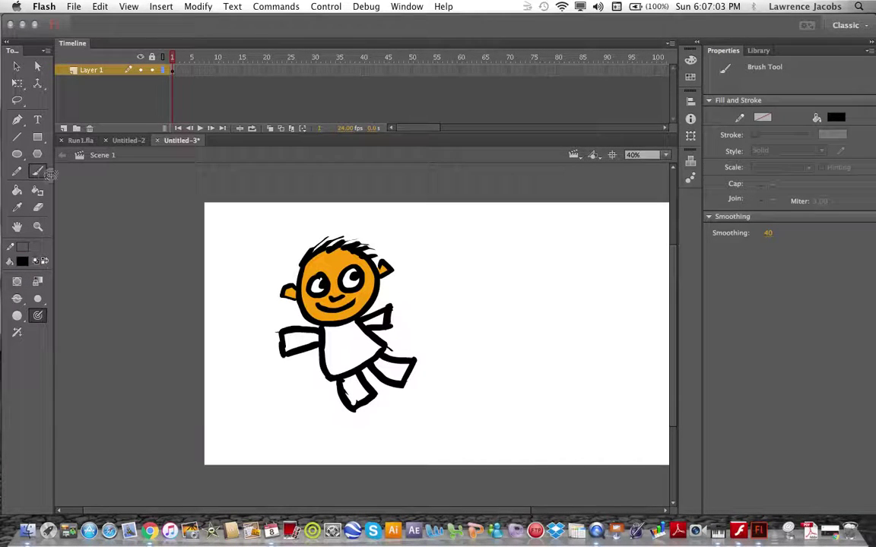
pyautogui.moveTo(352, 336)
pyautogui.mouseDown()
pyautogui.moveTo(333, 335)
pyautogui.moveTo(343, 363)
pyautogui.moveTo(360, 352)
pyautogui.moveTo(353, 335)
pyautogui.mouseUp()
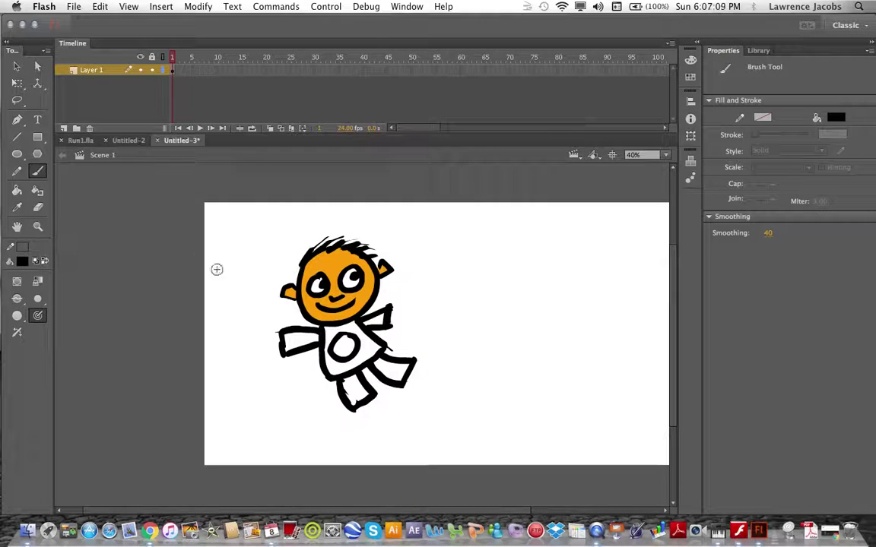
# Fill the shirt around the circle and both sleeves with lime green using the Paint Bucket.
pyautogui.click(17, 191)
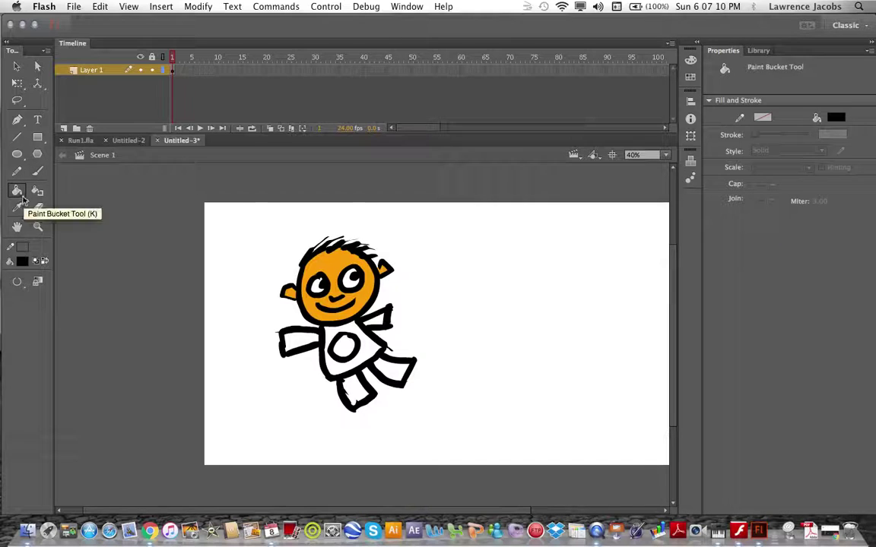
pyautogui.click(22, 262)
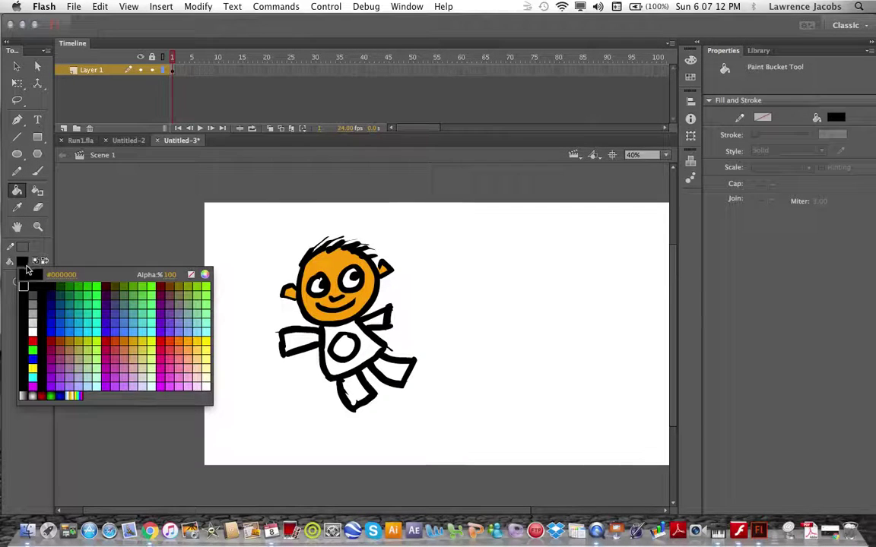
pyautogui.click(199, 288)
pyautogui.click(298, 341)
# Fill both of the character's legs with dark blue.
pyautogui.click(22, 261)
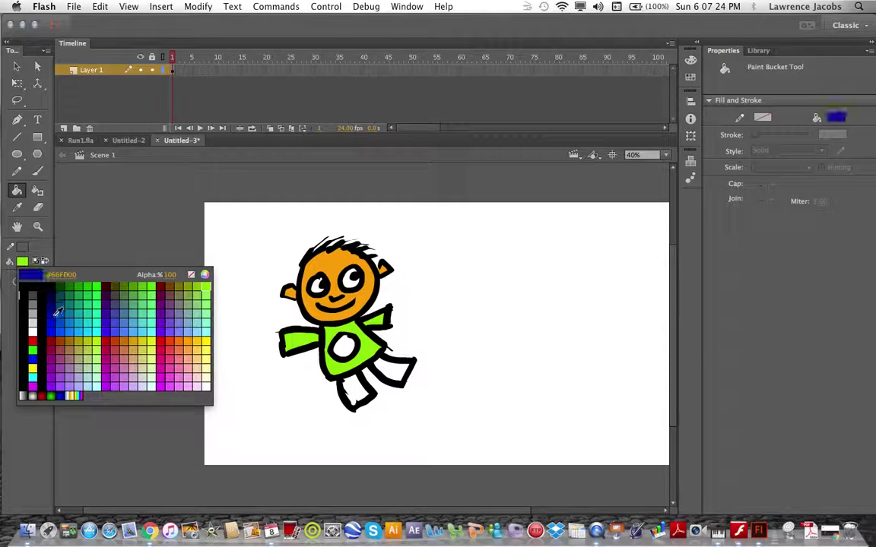
pyautogui.click(66, 328)
pyautogui.click(351, 391)
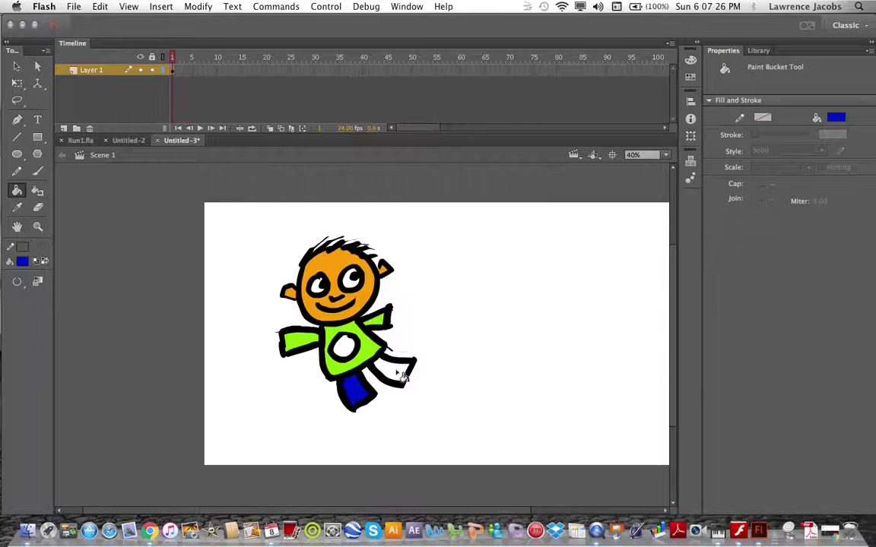
pyautogui.click(408, 378)
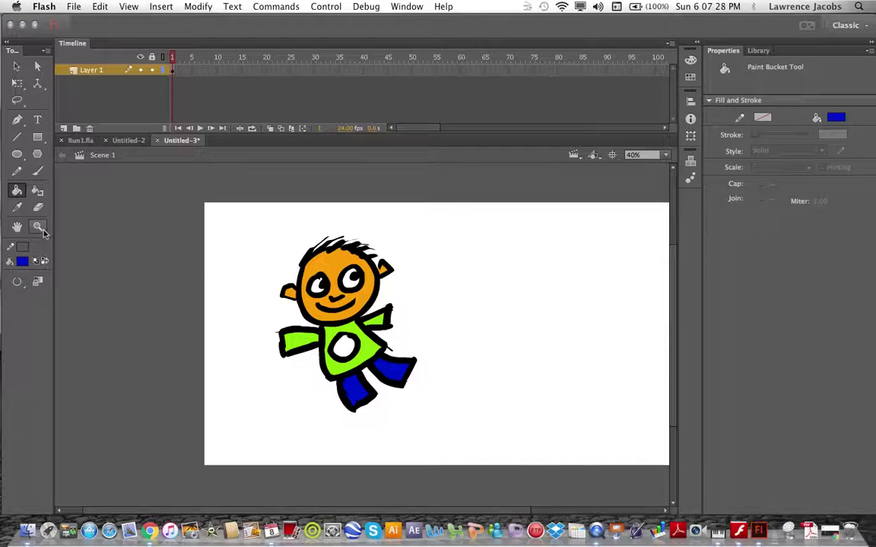
# Fill the circle on the shirt with light grey.
pyautogui.click(22, 263)
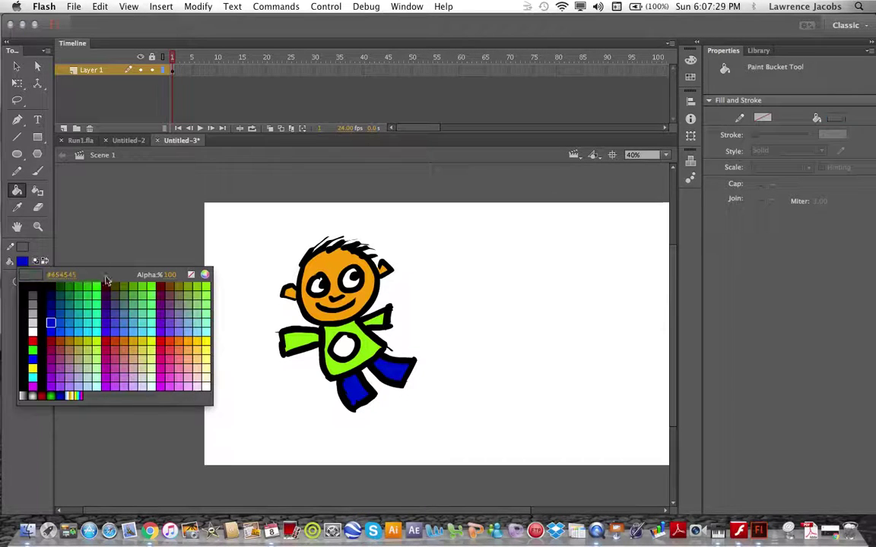
pyautogui.click(215, 355)
pyautogui.click(344, 345)
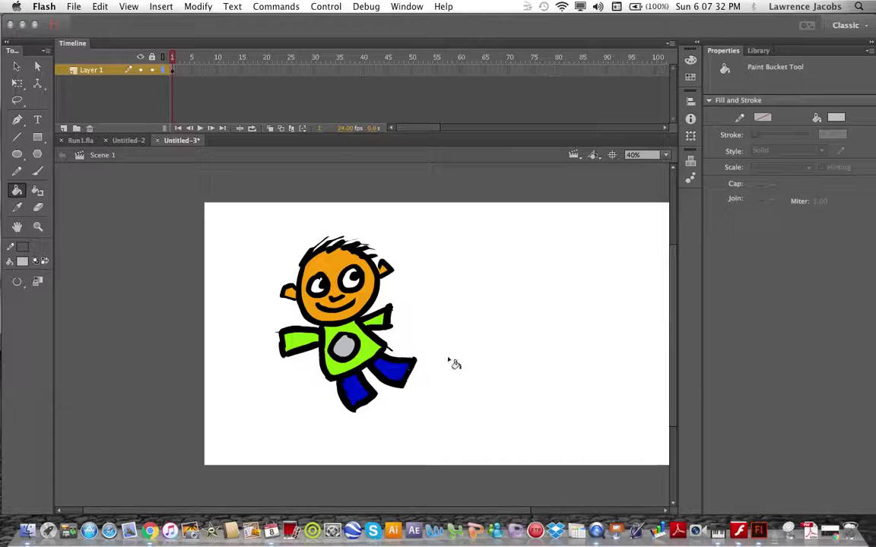
# Fill the circle on the shirt with pale yellow.
pyautogui.click(27, 262)
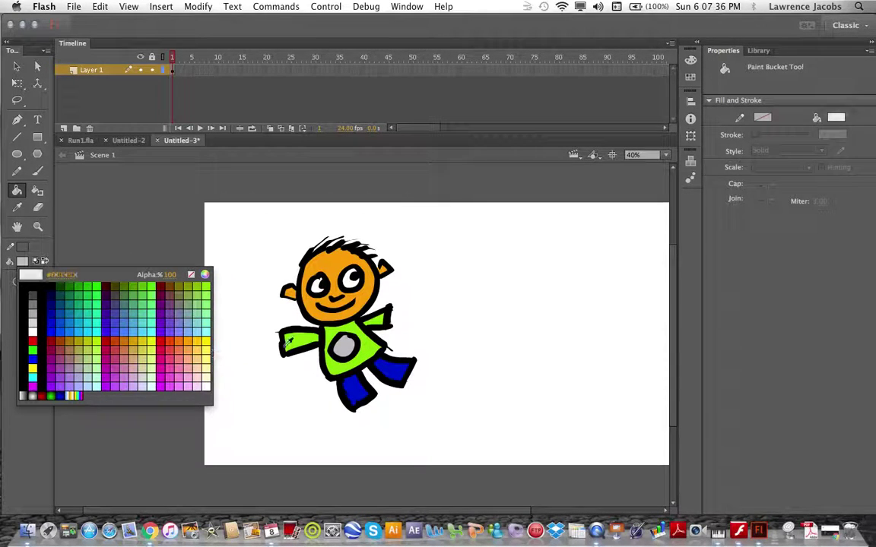
pyautogui.click(206, 354)
pyautogui.click(346, 351)
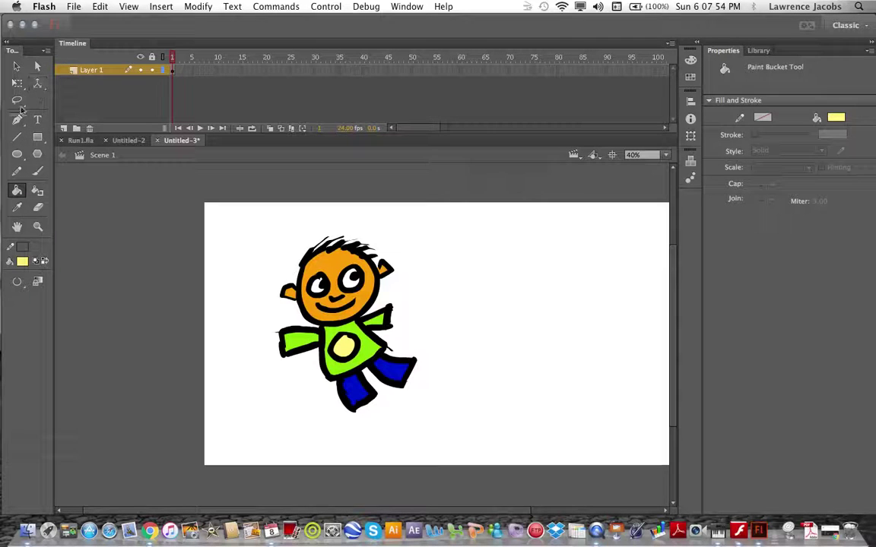
# Select the character's head and body outline plus the shirt circle's outline and recolour them grey (#999999).
pyautogui.click(17, 68)
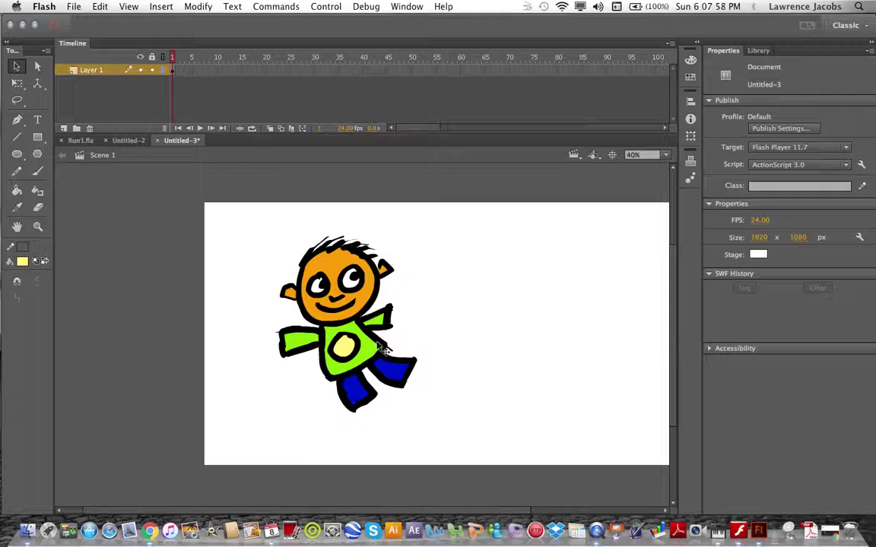
pyautogui.press('super+a')
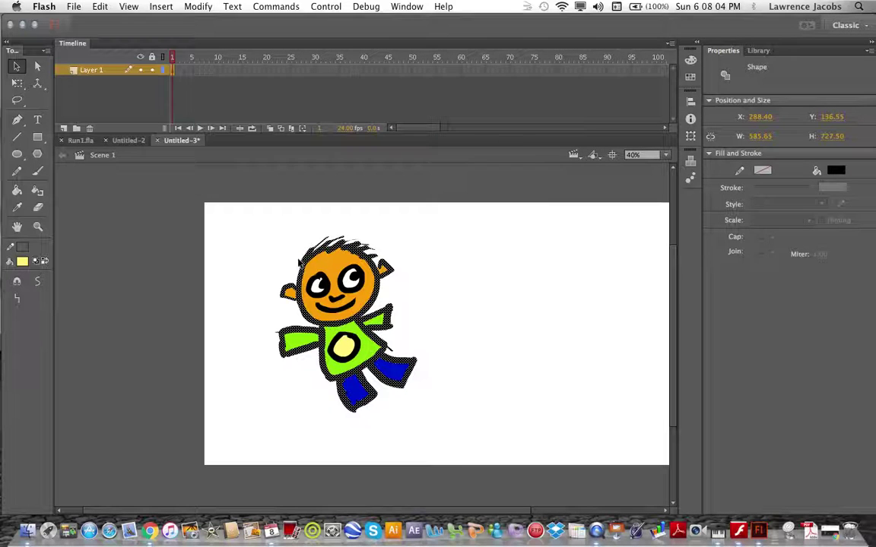
pyautogui.keyDown('shift'); pyautogui.click(342, 347); pyautogui.keyUp('shift')
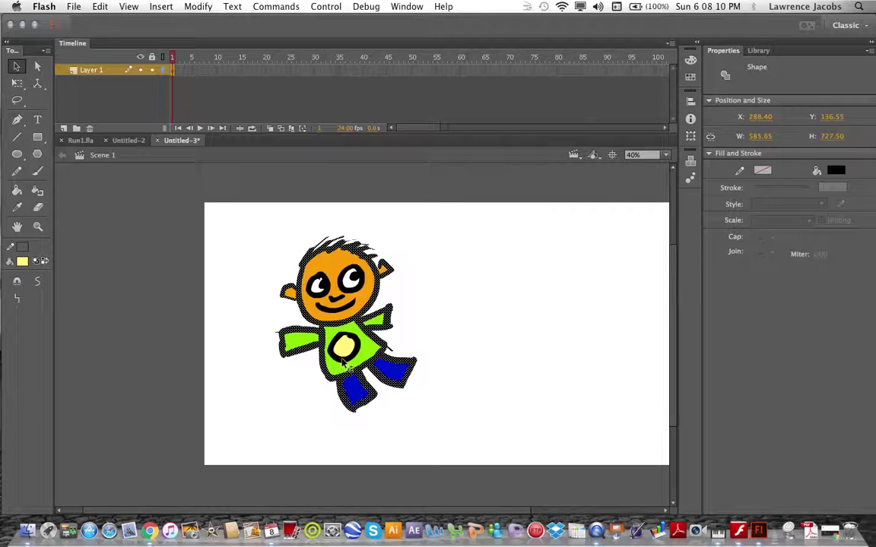
pyautogui.click(418, 321)
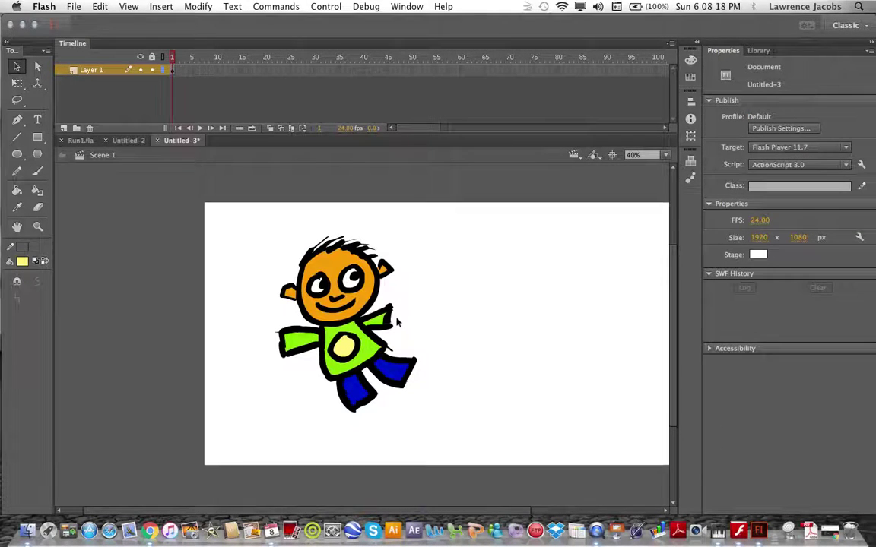
pyautogui.click(395, 326)
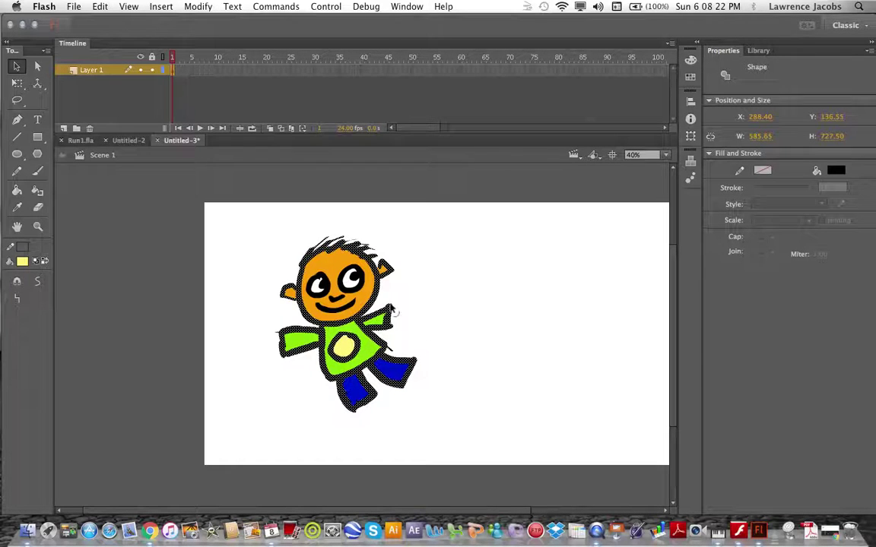
pyautogui.click(23, 262)
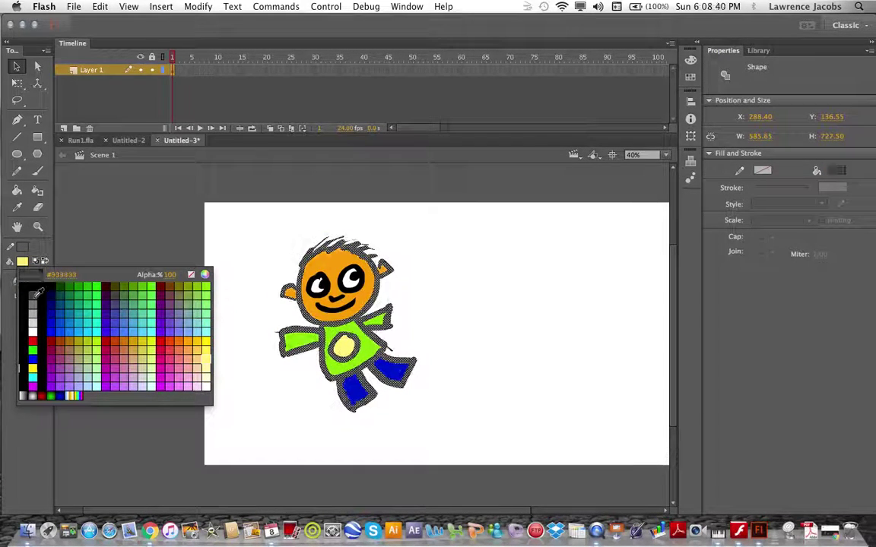
pyautogui.click(38, 308)
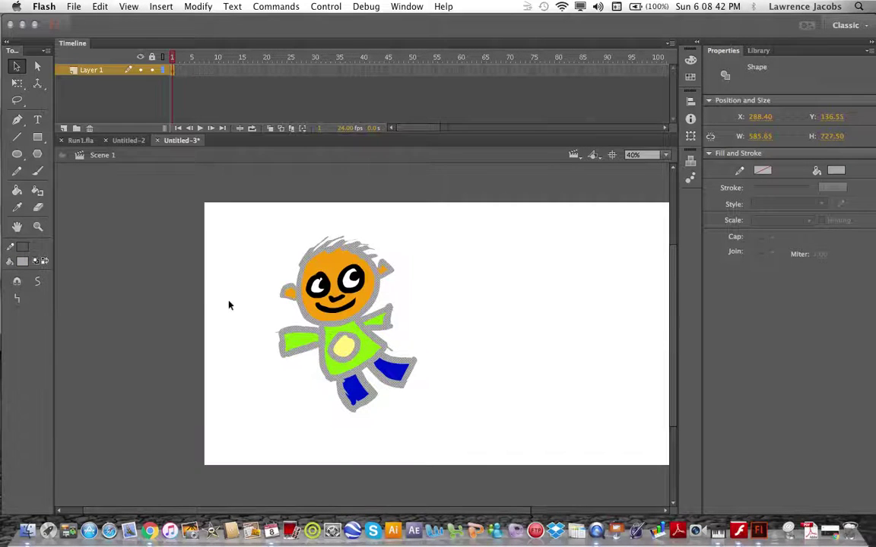
# Recolour the selected outlines purple and deselect them.
pyautogui.click(22, 261)
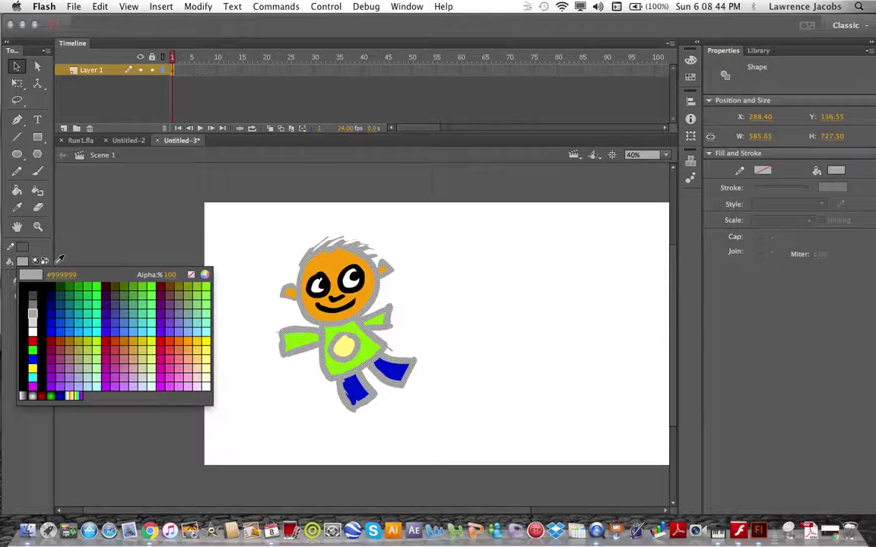
pyautogui.click(58, 351)
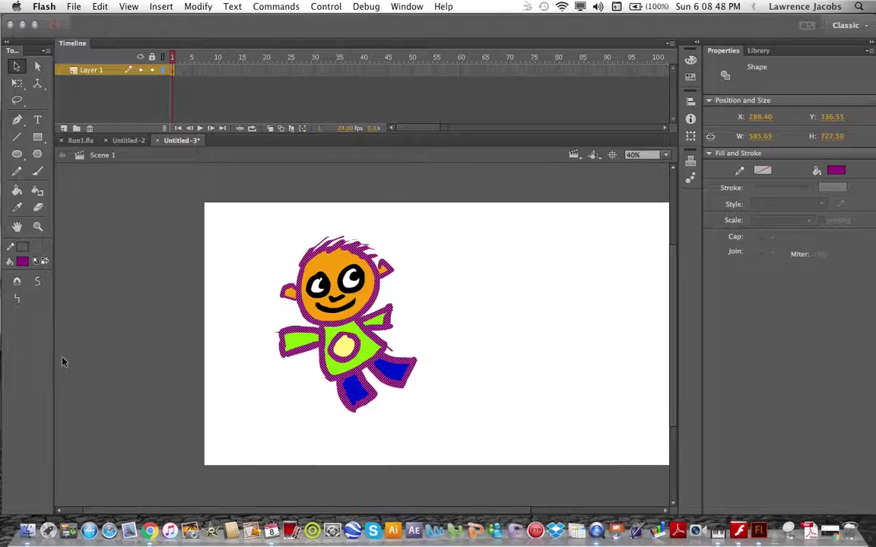
pyautogui.click(480, 346)
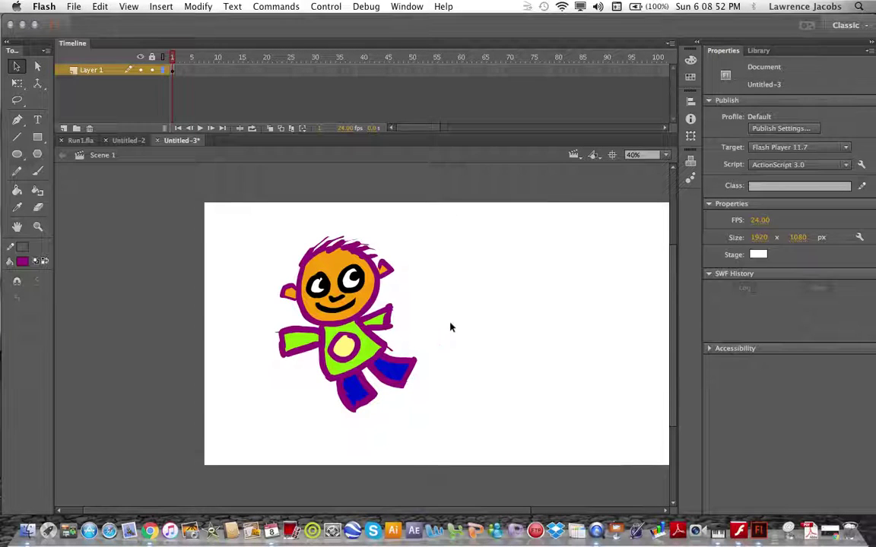
# Reselect the purple outlines of the character and shirt circle, recolour them black, and deselect them.
pyautogui.press('super+a')
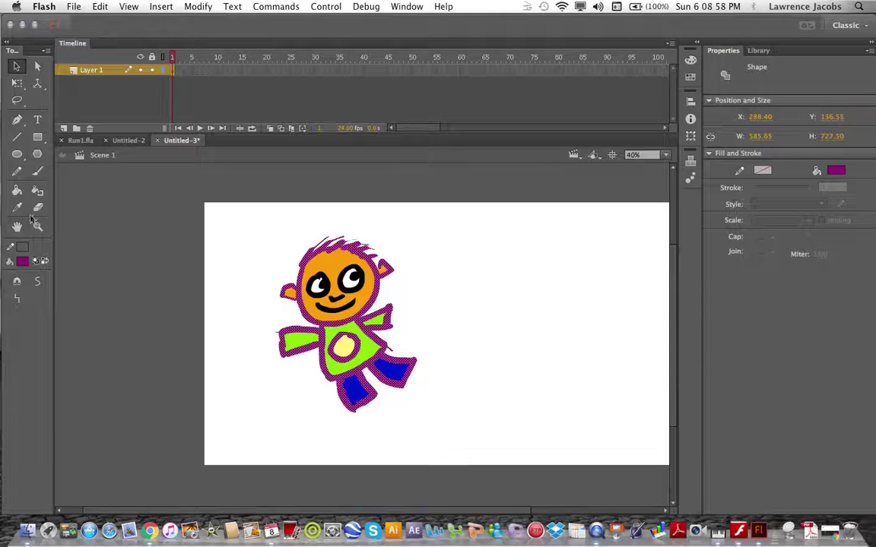
pyautogui.click(22, 261)
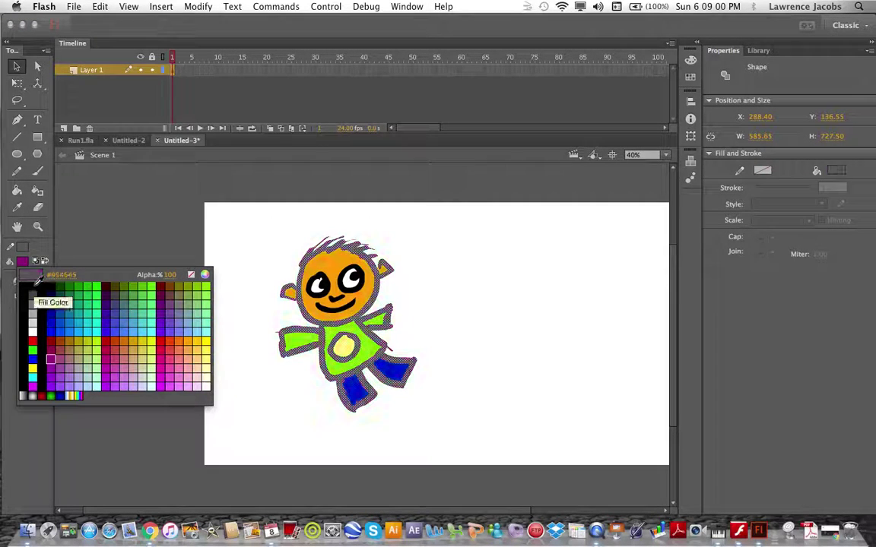
pyautogui.click(61, 285)
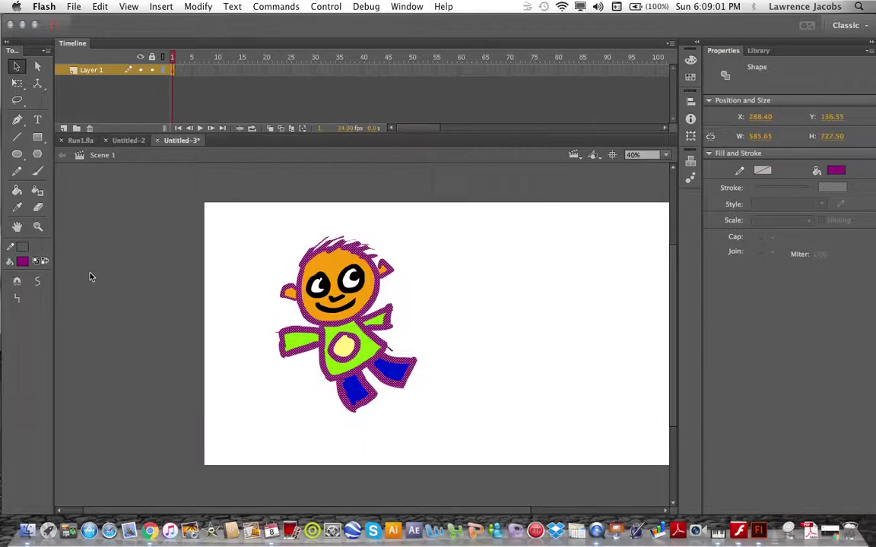
pyautogui.click(506, 272)
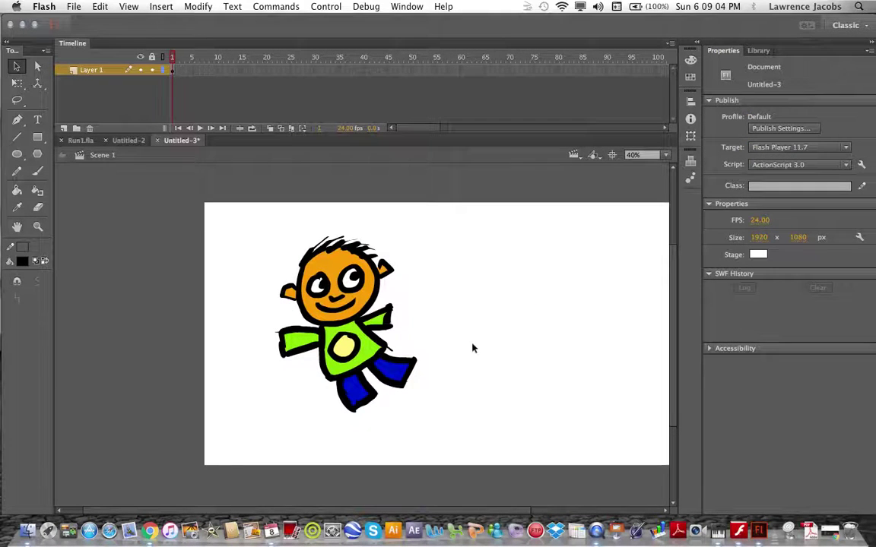